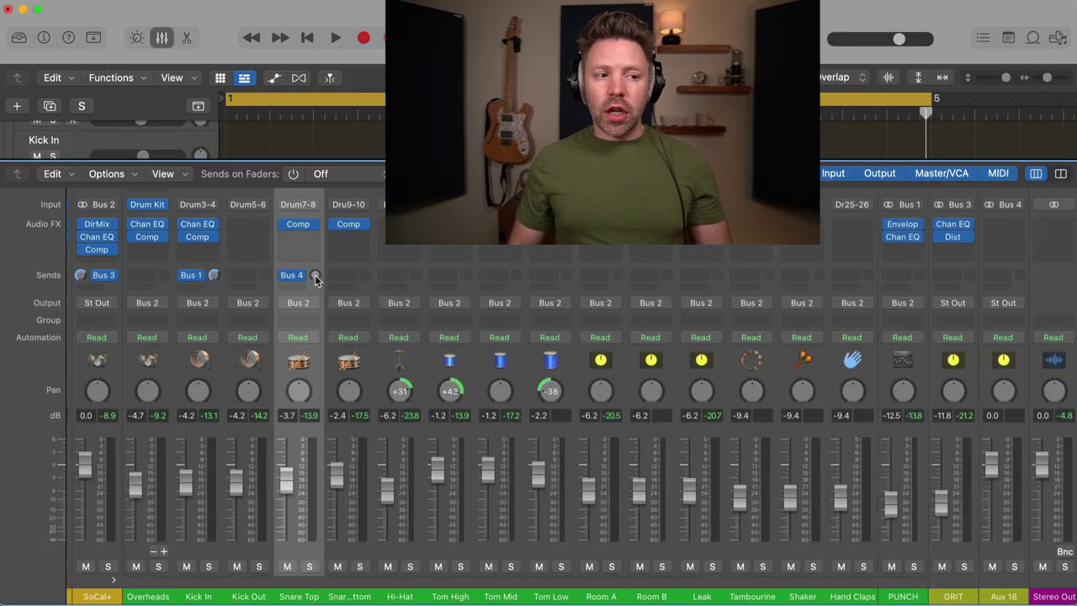
# Raise the Snare Top channel's Bus 4 send level and set the send to Pre Fader.
pyautogui.moveTo(315, 274)
pyautogui.moveTo(314, 274); pyautogui.dragTo(316, 238)
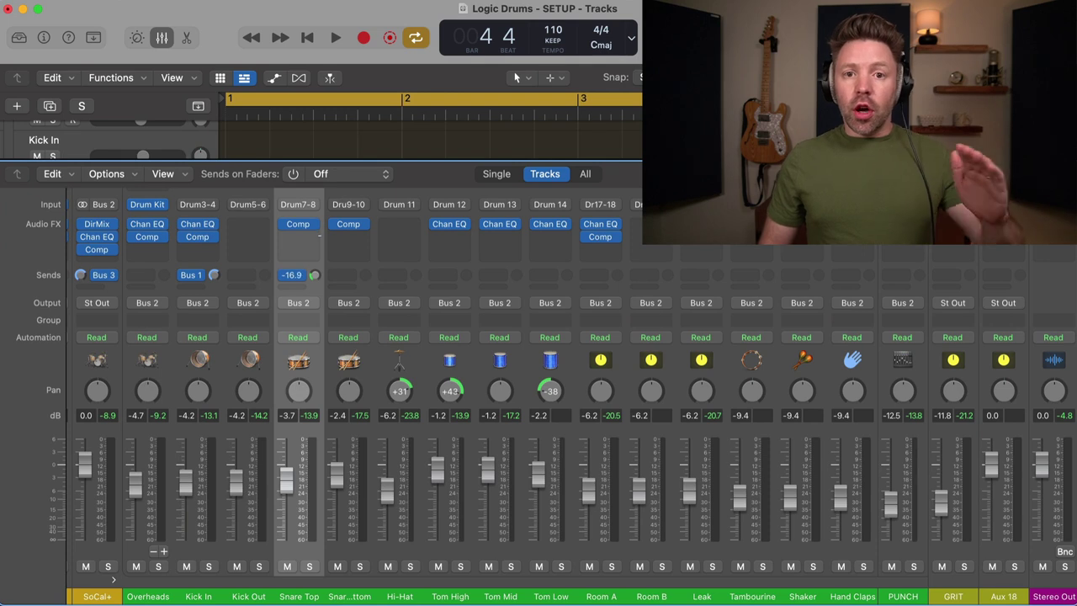
pyautogui.click(300, 276)
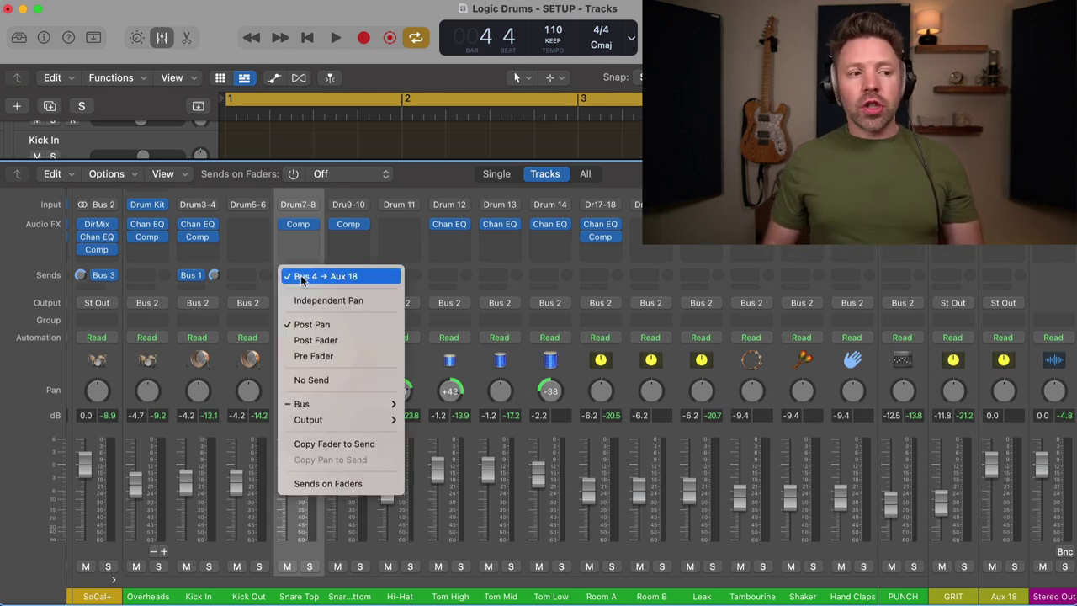
pyautogui.click(318, 356)
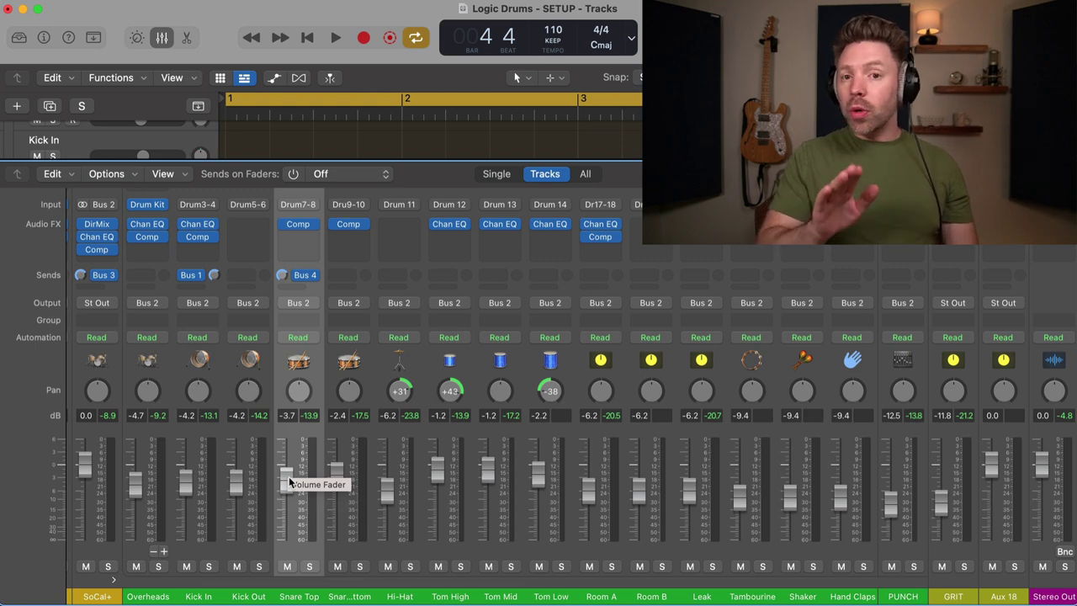
pyautogui.click(313, 275)
pyautogui.click(282, 278)
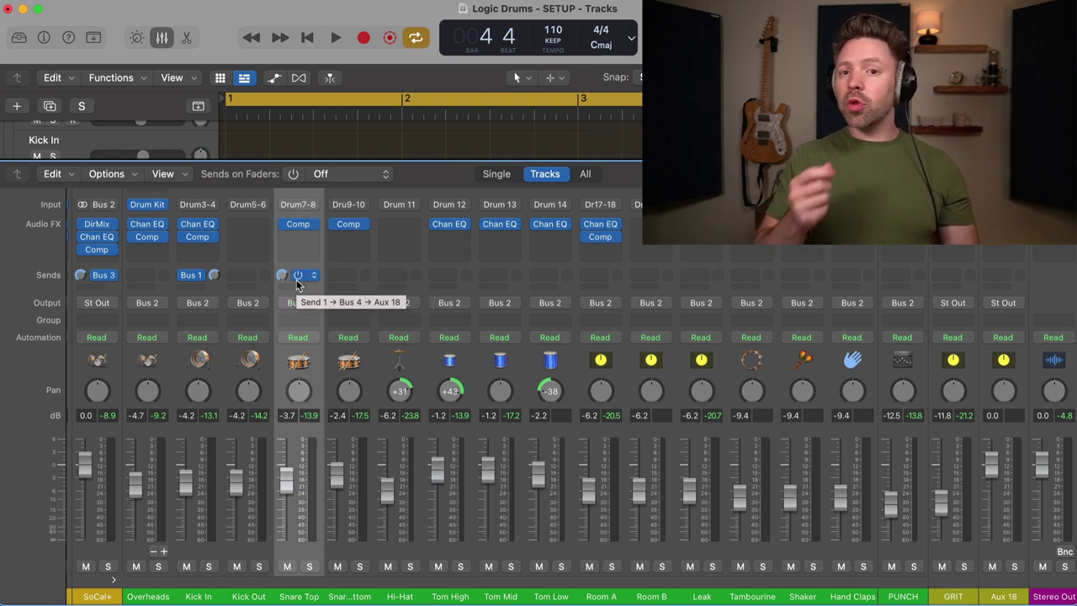
# Rename the Aux 18 channel as PCOMP and insert a Compressor on it with the Factory Default settings.
pyautogui.doubleClick(1003, 595)
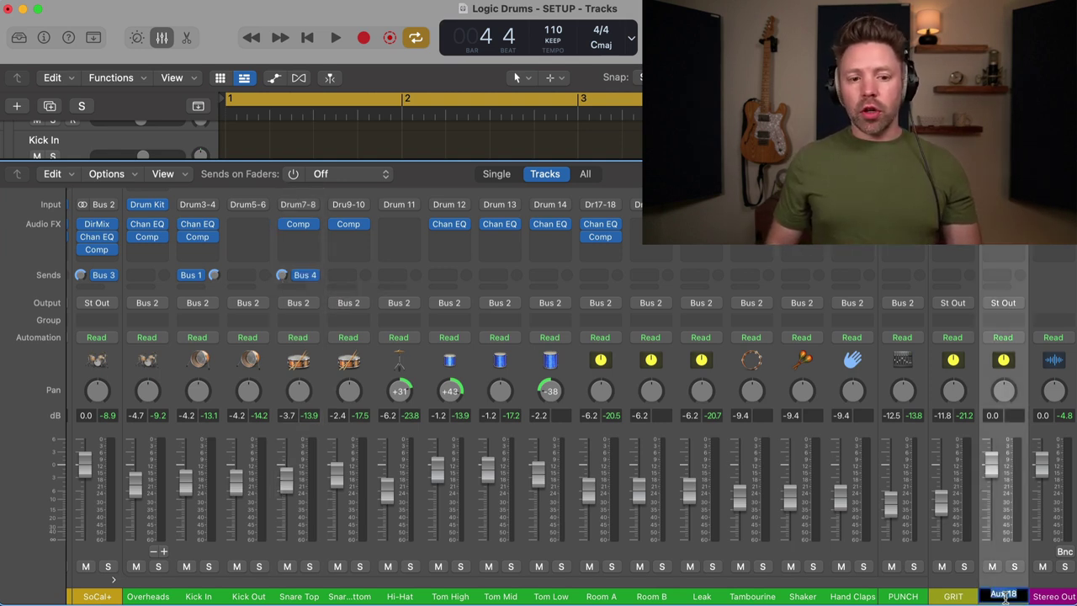
pyautogui.press('Return')
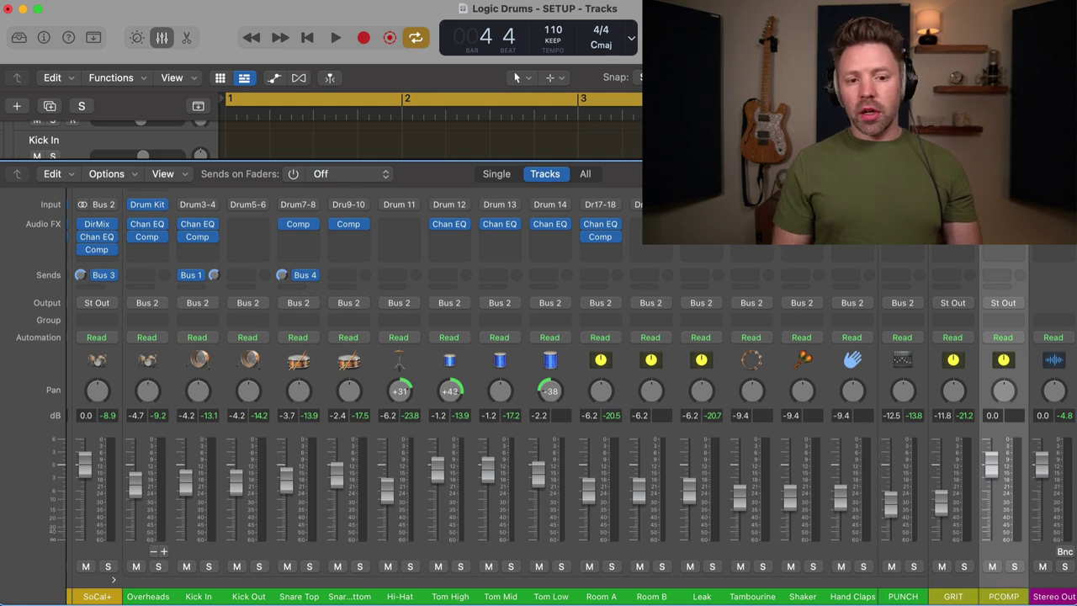
pyautogui.click(1002, 224)
pyautogui.moveTo(1006, 262)
pyautogui.click(933, 265)
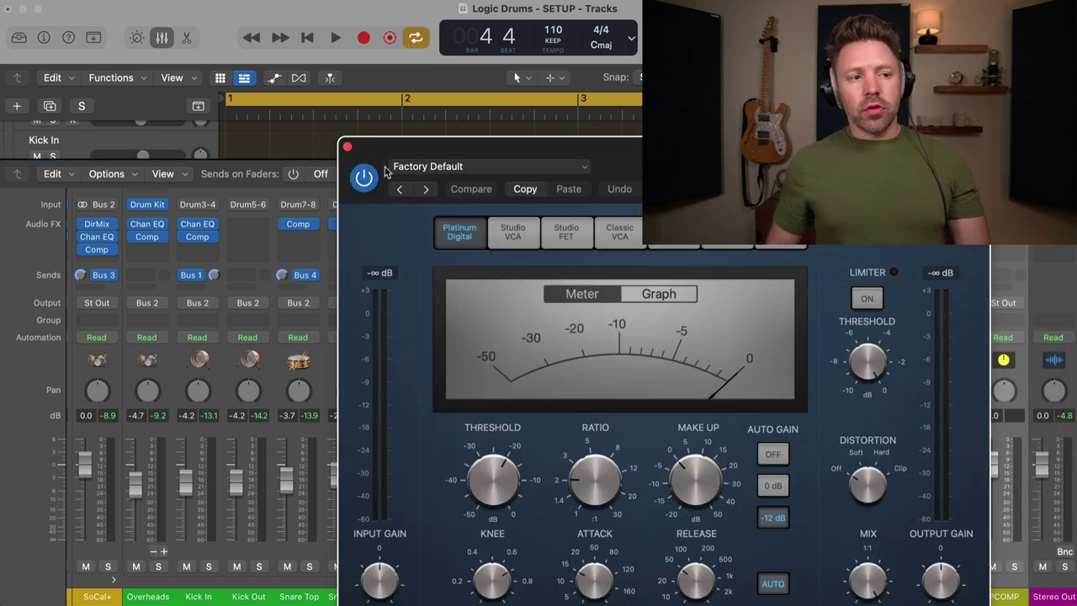
pyautogui.click(346, 147)
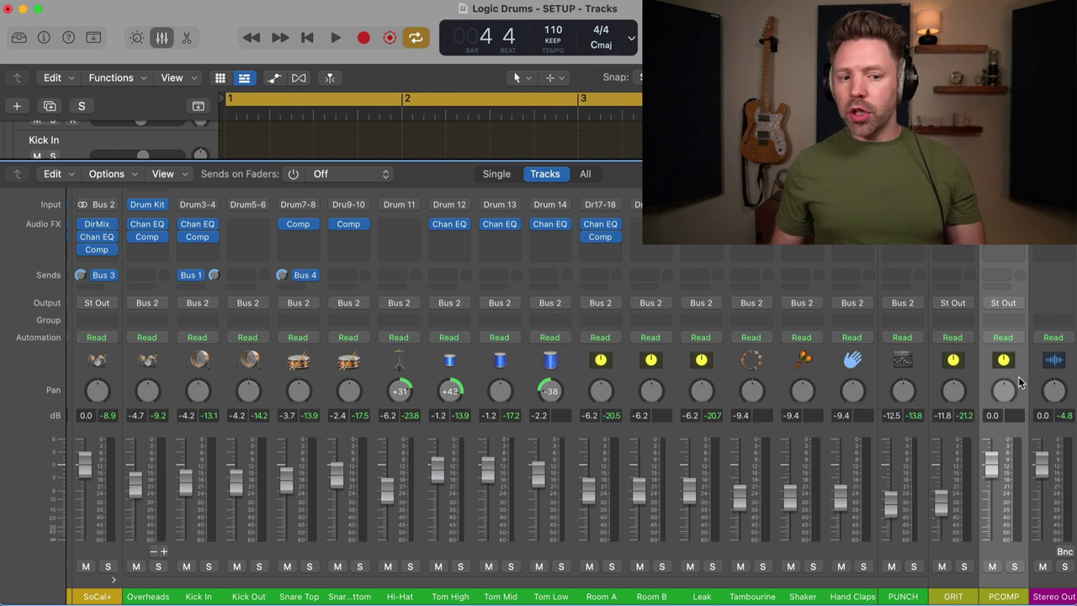
pyautogui.press('super+a')
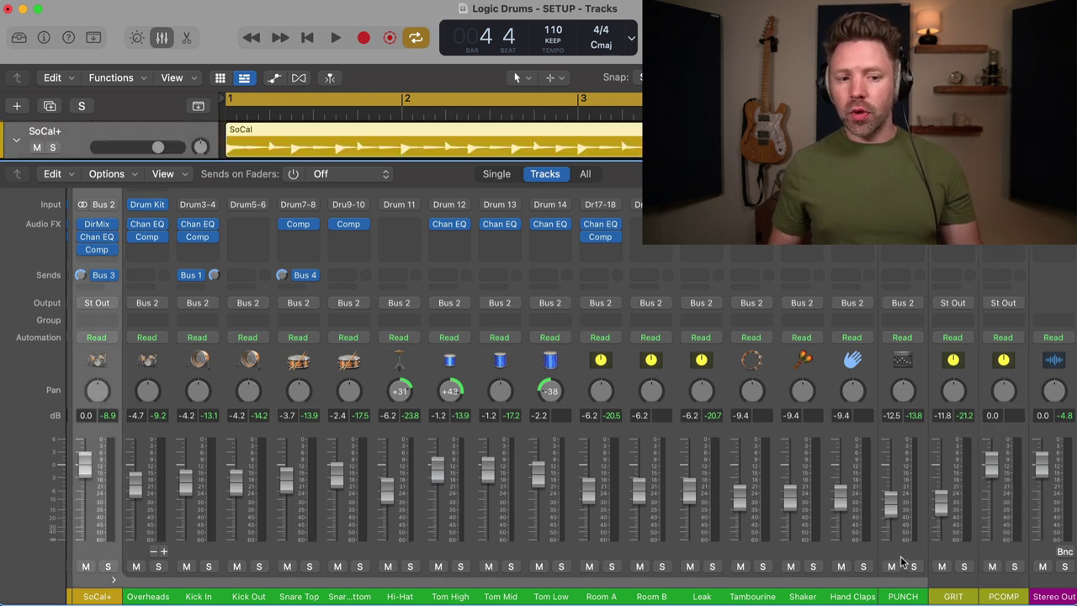
pyautogui.click(902, 562)
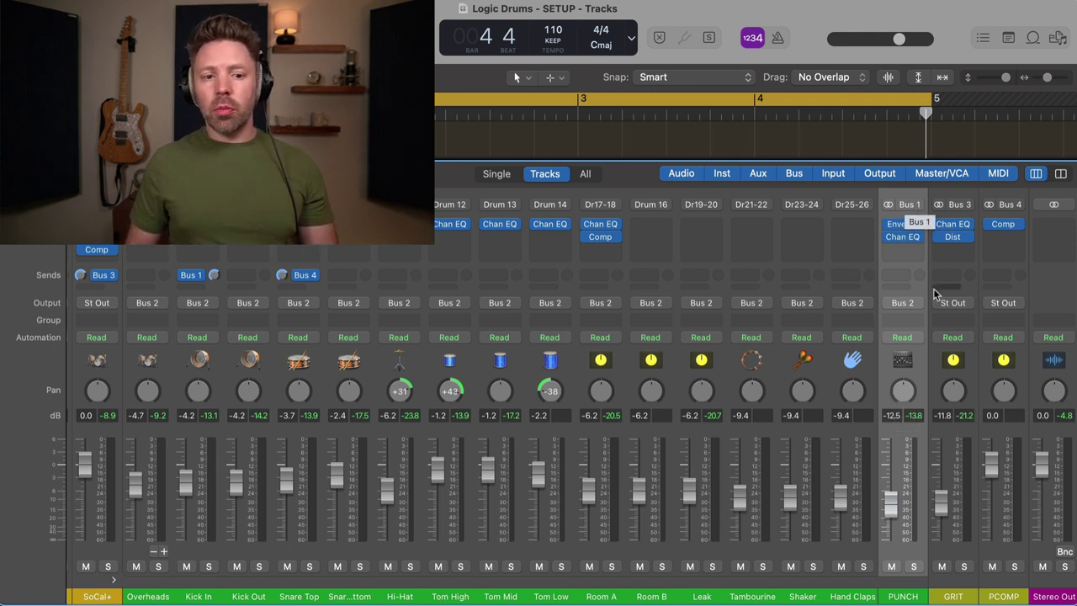
# Remove the Bus 4 send from the Snare Top channel and delete the PCOMP channel strip.
pyautogui.click(990, 381)
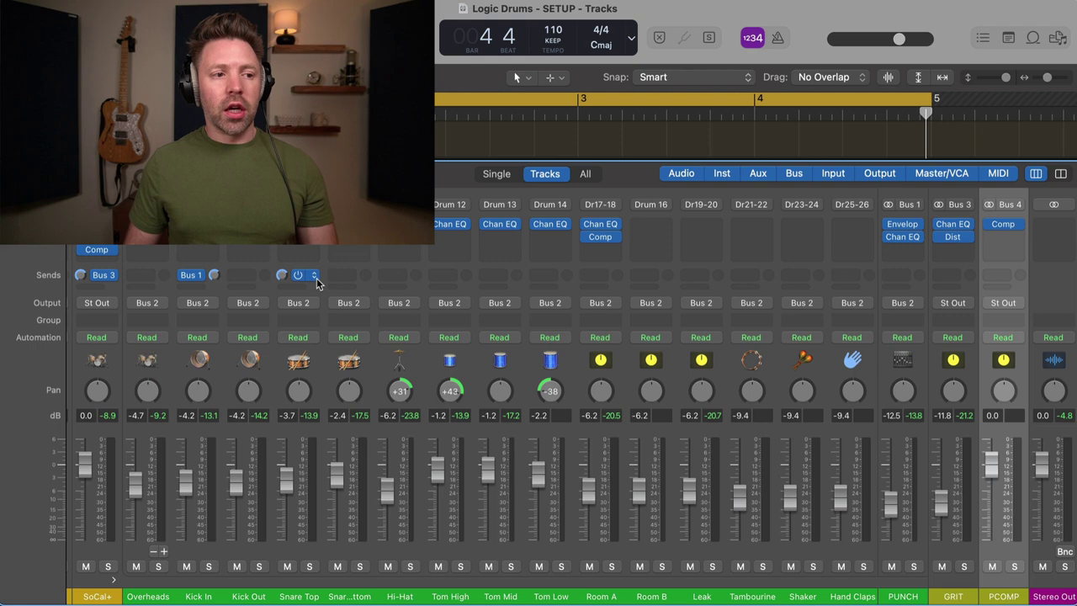
pyautogui.click(315, 276)
pyautogui.click(337, 385)
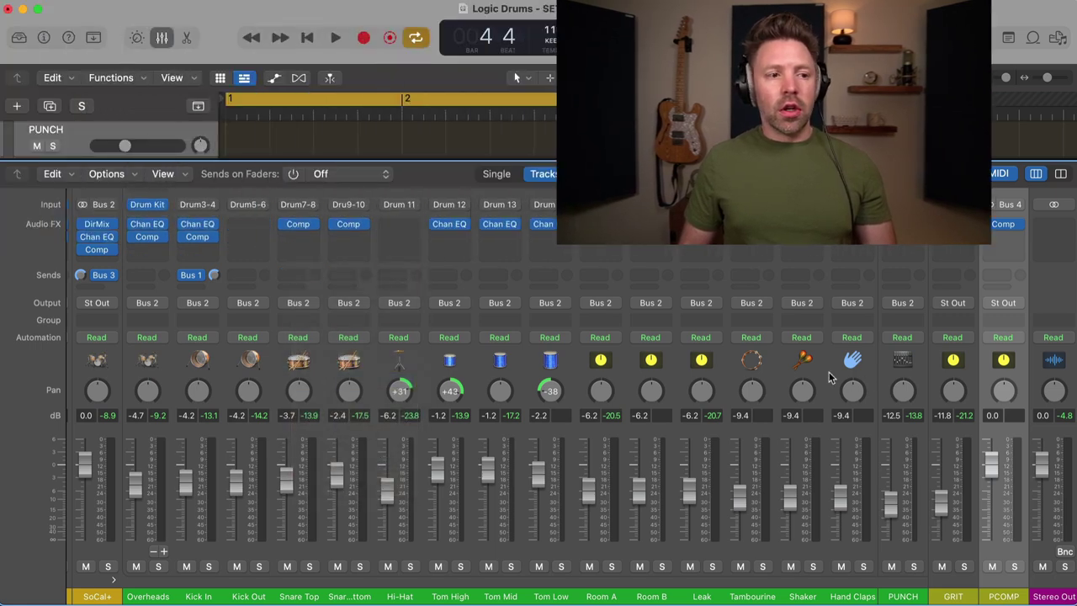
pyautogui.click(53, 173)
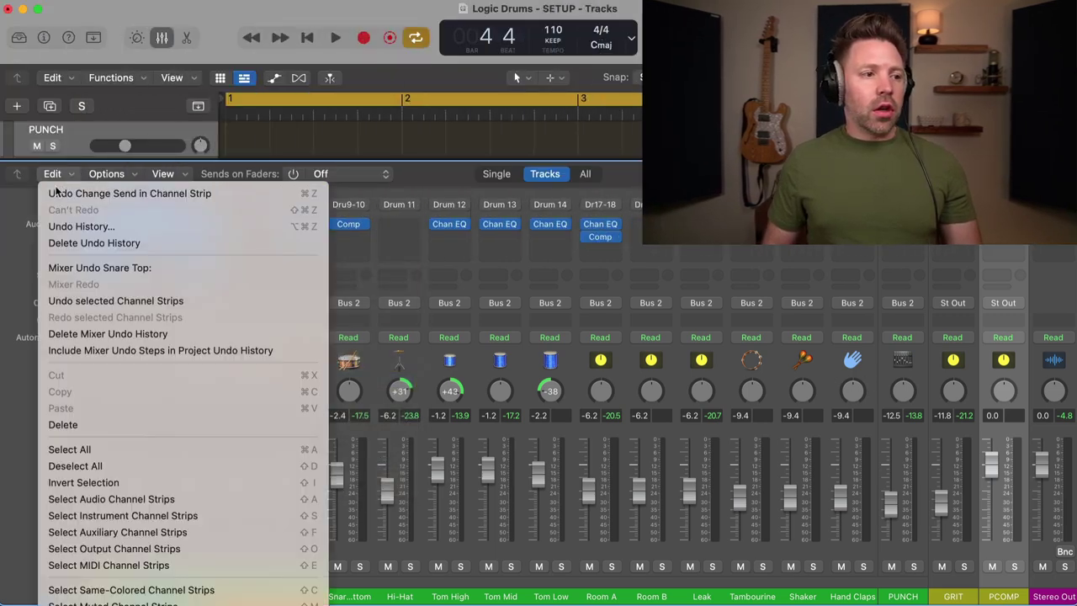
pyautogui.click(89, 424)
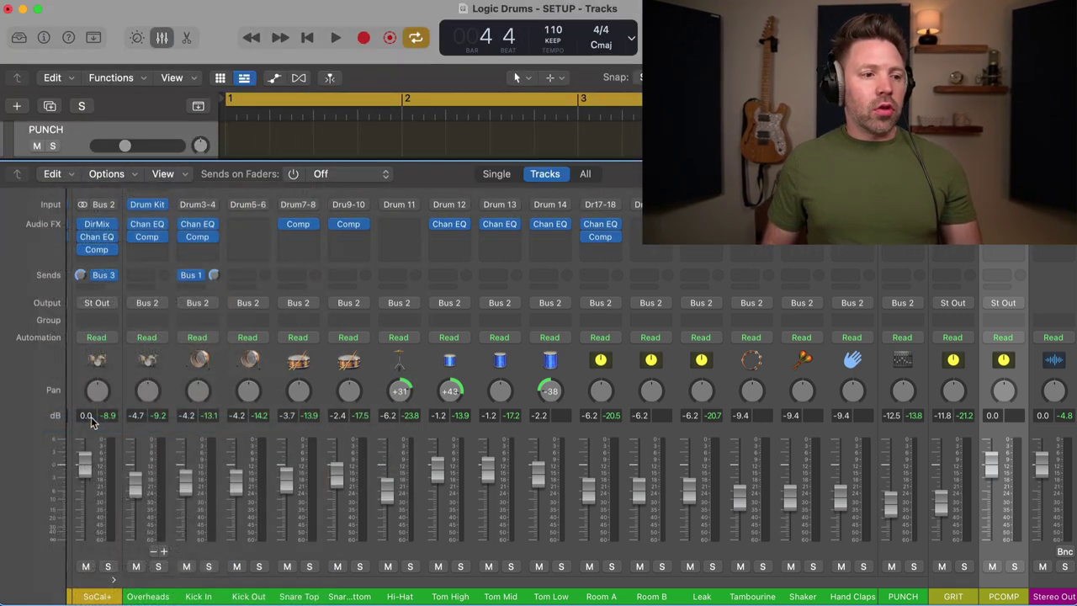
# Solo the Kick Out channel, listen to it briefly, and switch its solo off again.
pyautogui.click(284, 551)
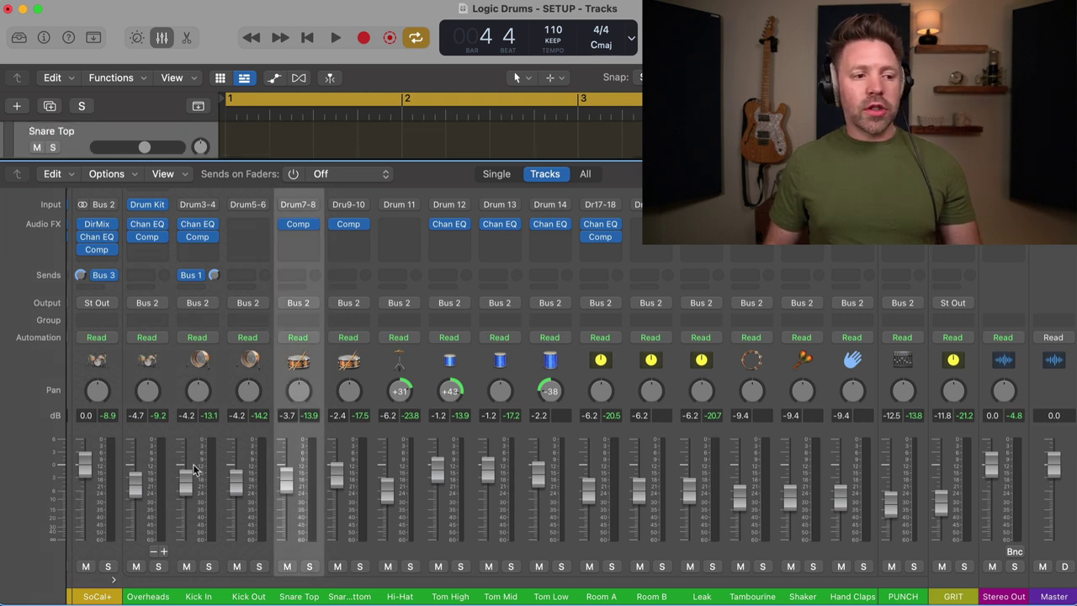
pyautogui.click(192, 543)
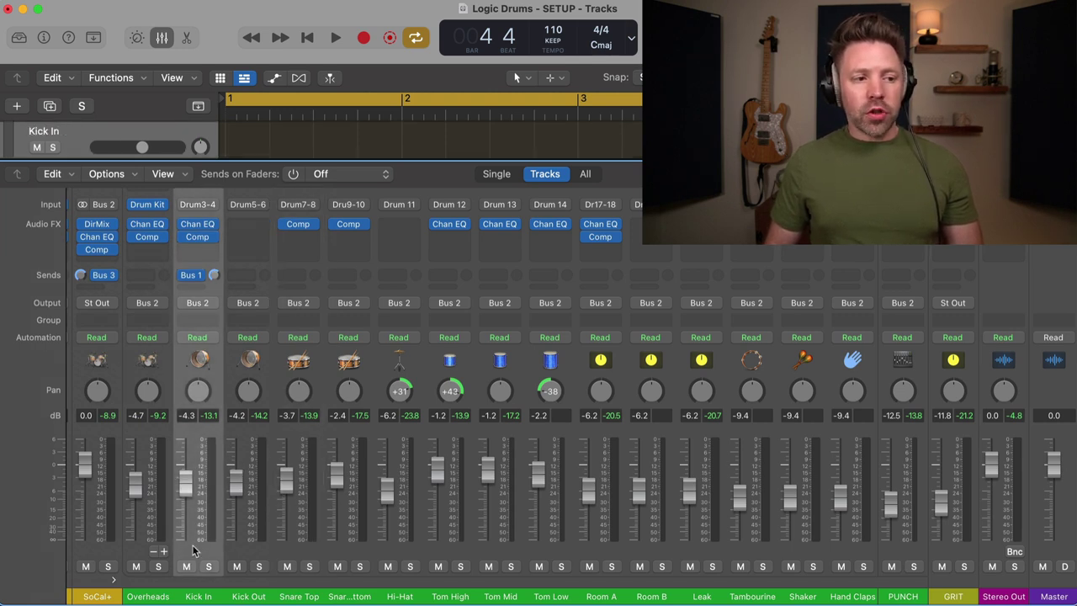
pyautogui.click(247, 550)
pyautogui.press('s')
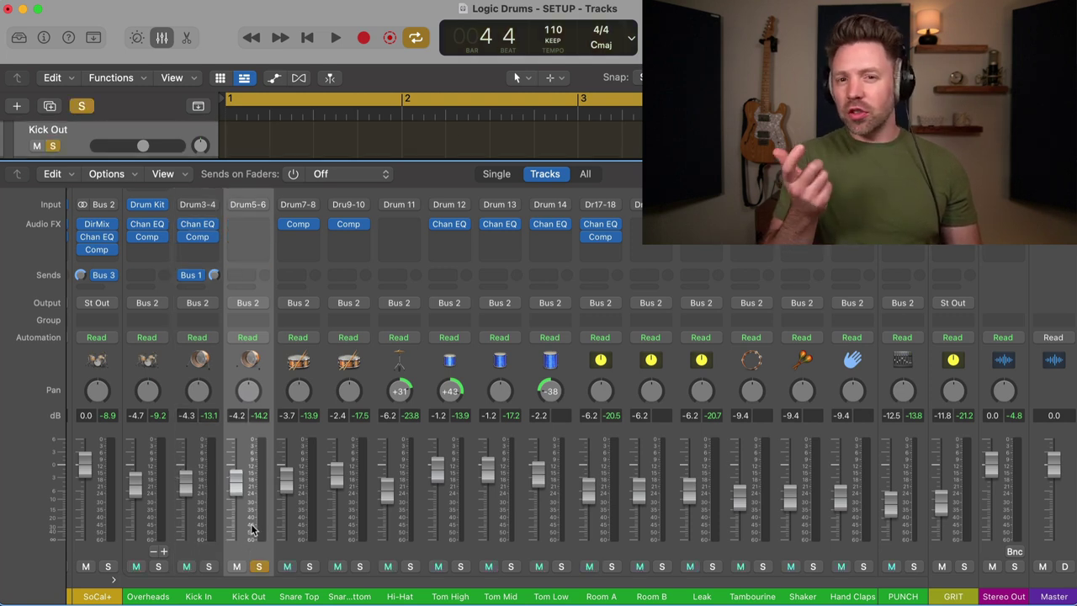
pyautogui.press('space')
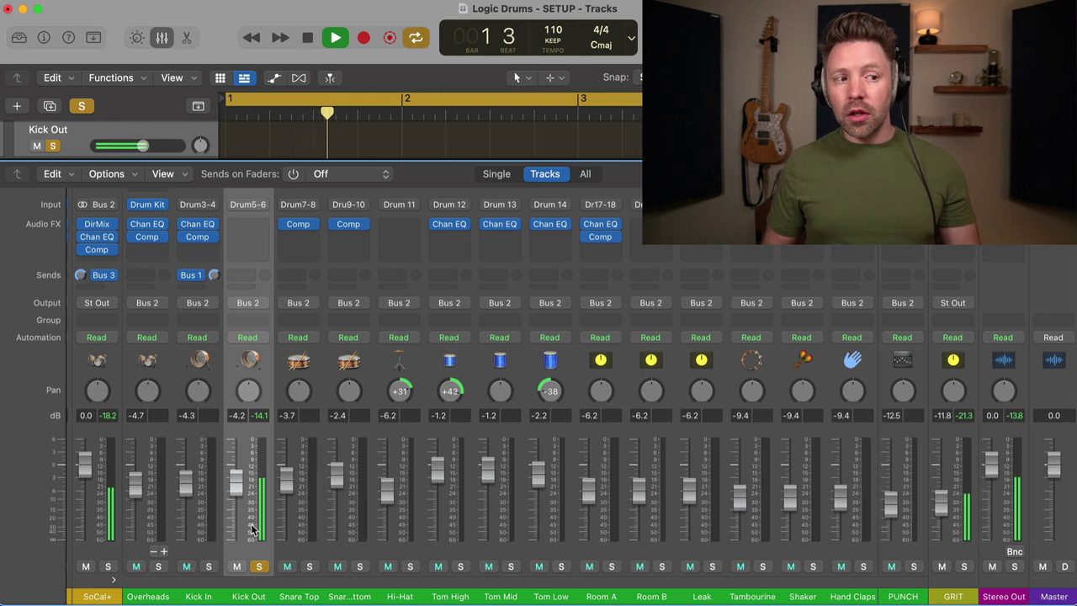
pyautogui.press('space')
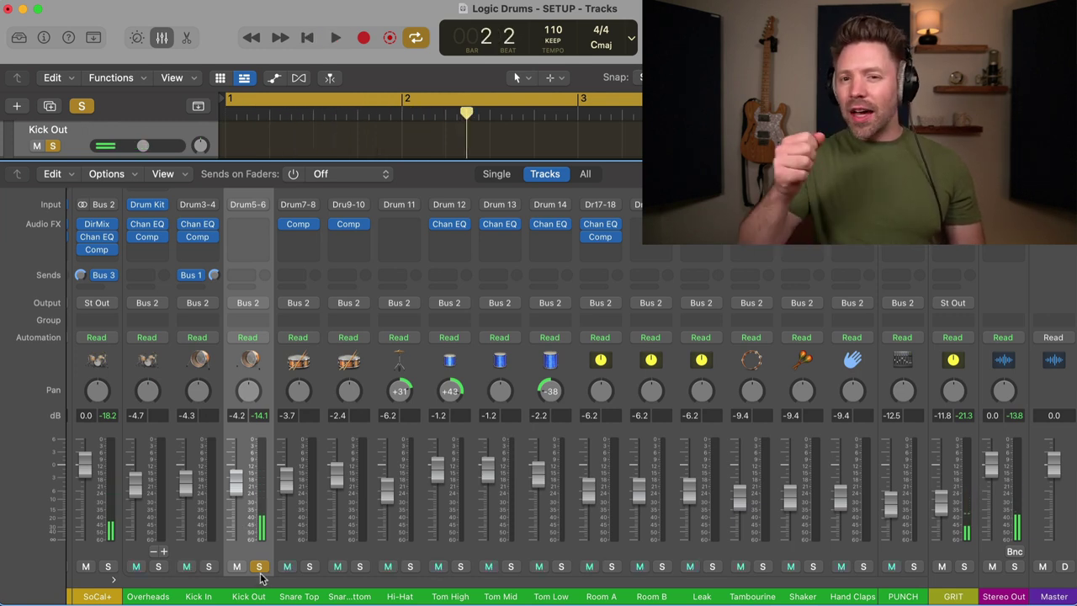
pyautogui.click(260, 568)
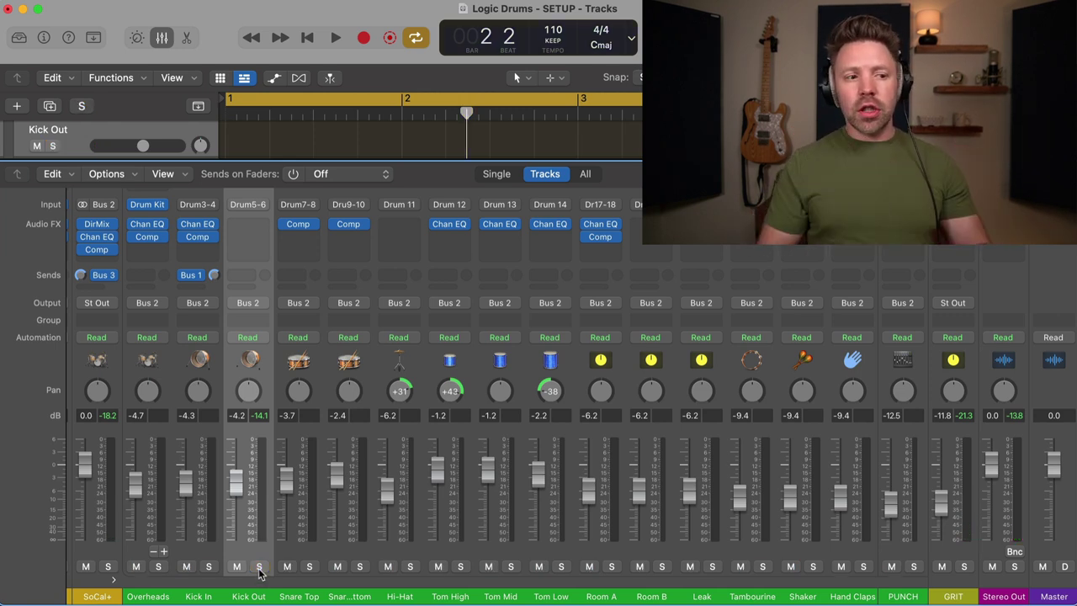
# Add a send to Bus 1 (PUNCH) on the Snare Top, Snare Bottom, Tom High, Tom Mid and Tom Low channels together.
pyautogui.rightClick(300, 548)
pyautogui.click(296, 566)
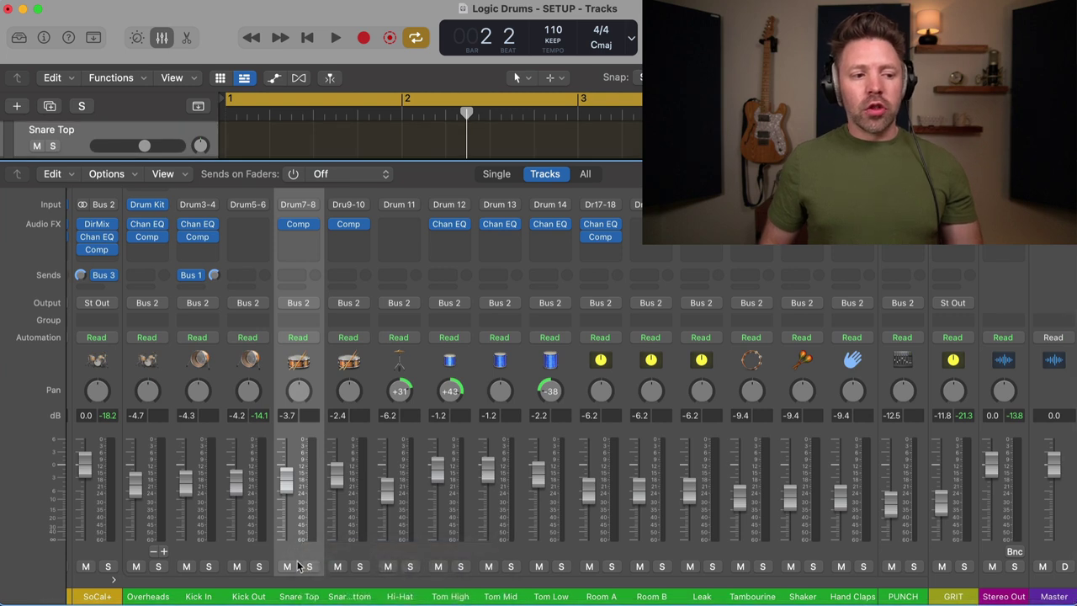
pyautogui.keyDown('super'); pyautogui.click(339, 552); pyautogui.keyUp('super')
pyautogui.keyDown('super'); pyautogui.click(443, 550); pyautogui.keyUp('super')
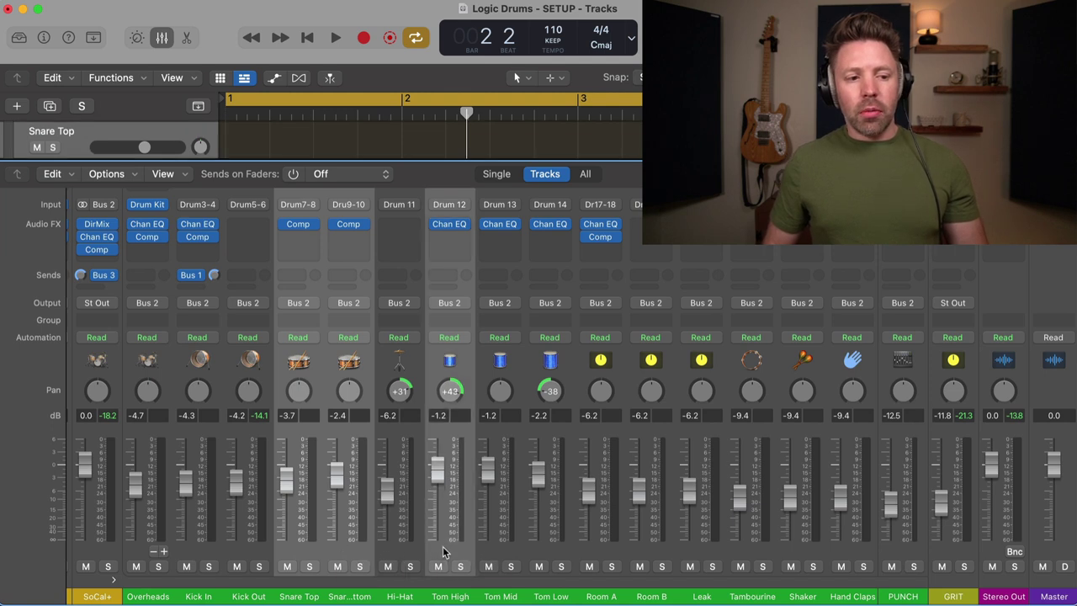
pyautogui.keyDown('super'); pyautogui.click(502, 552); pyautogui.keyUp('super')
pyautogui.keyDown('super'); pyautogui.click(543, 553); pyautogui.keyUp('super')
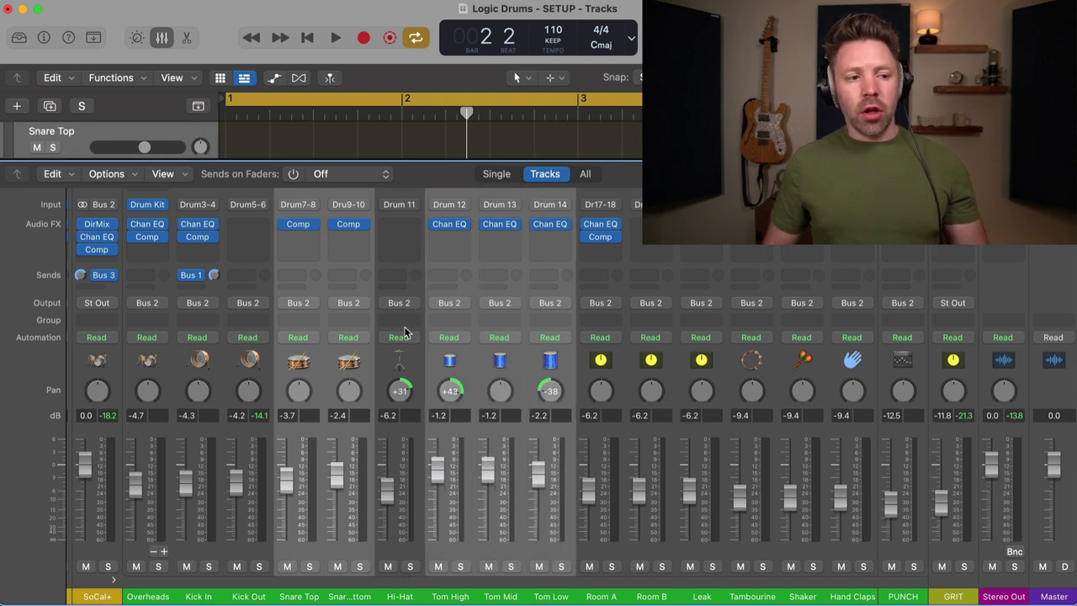
pyautogui.click(302, 275)
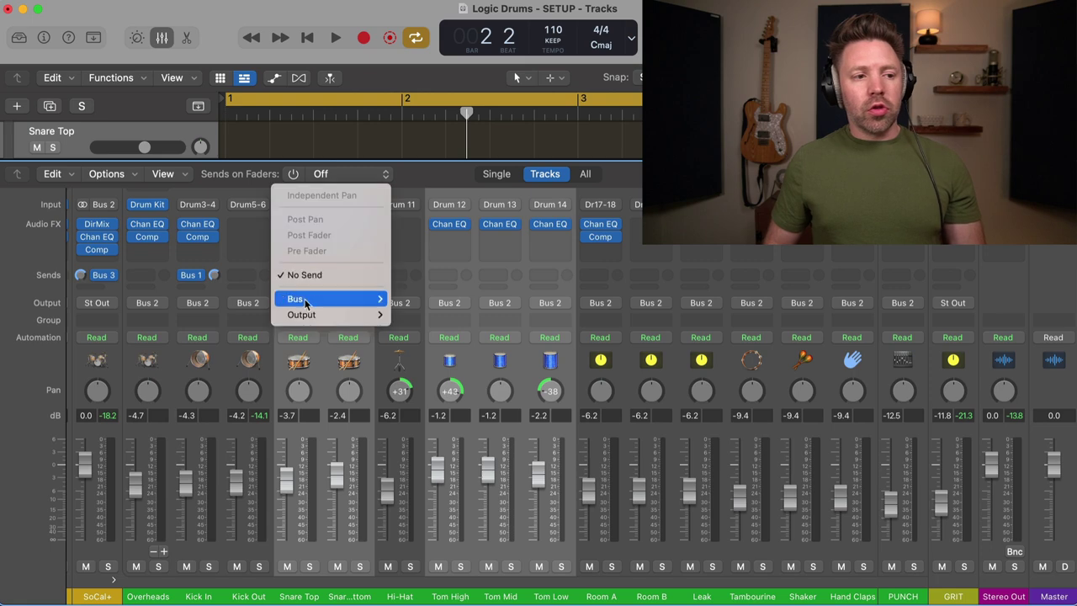
pyautogui.moveTo(373, 298)
pyautogui.moveTo(420, 48)
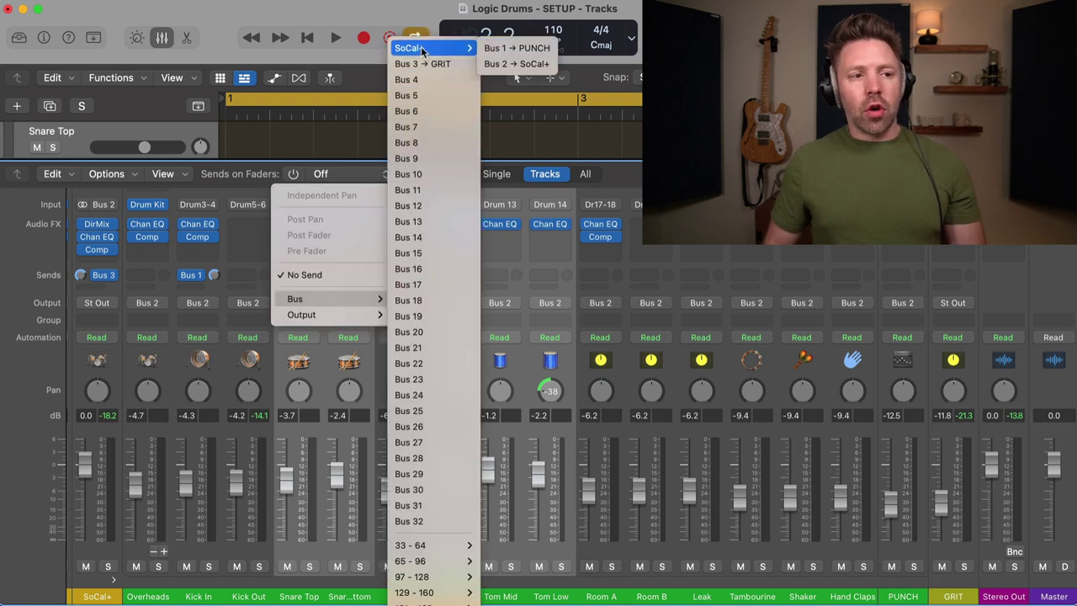
pyautogui.click(514, 49)
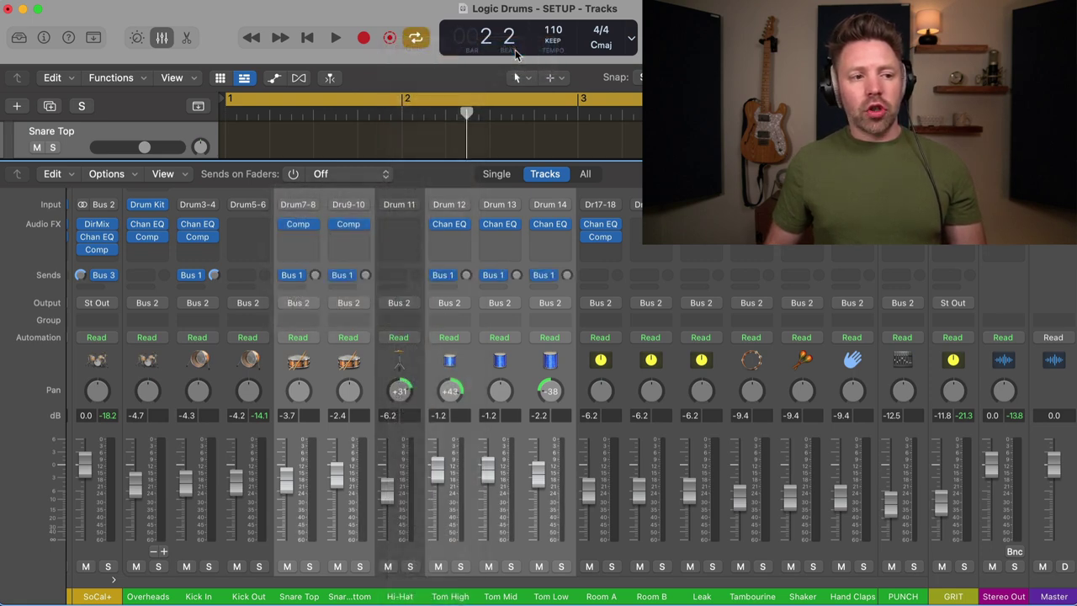
# Try to set the Bus 1 sends on all selected snare and tom channels to Pre Fader at once.
pyautogui.click(305, 282)
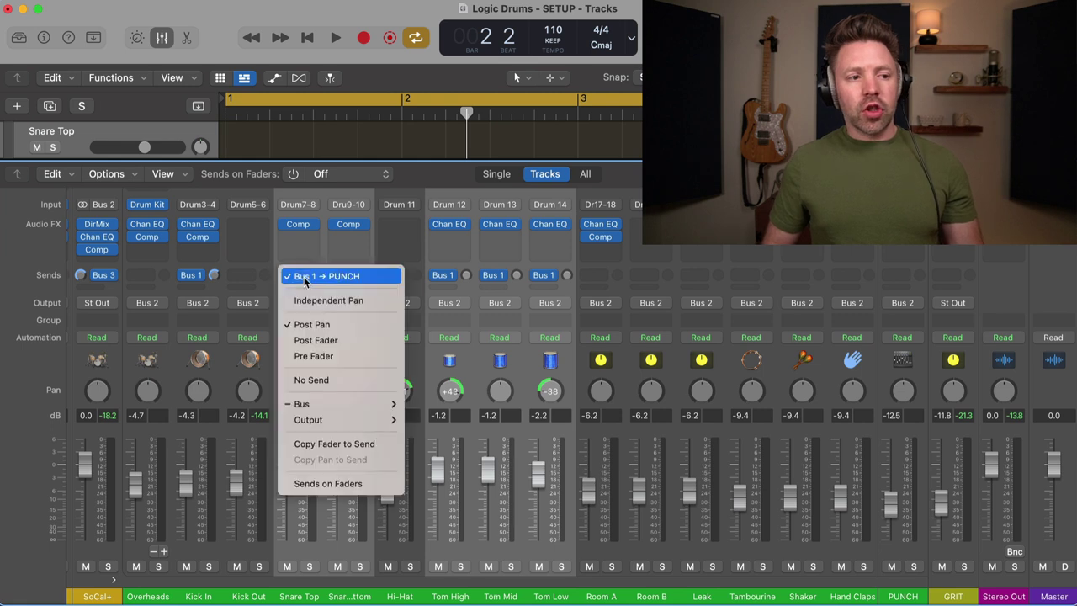
pyautogui.click(311, 356)
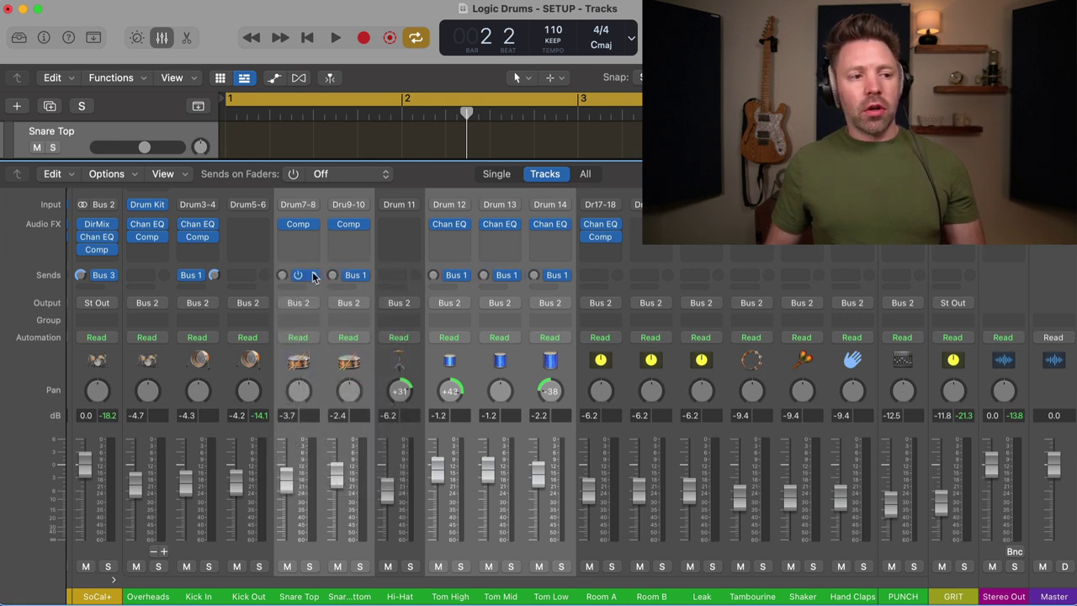
pyautogui.click(311, 299)
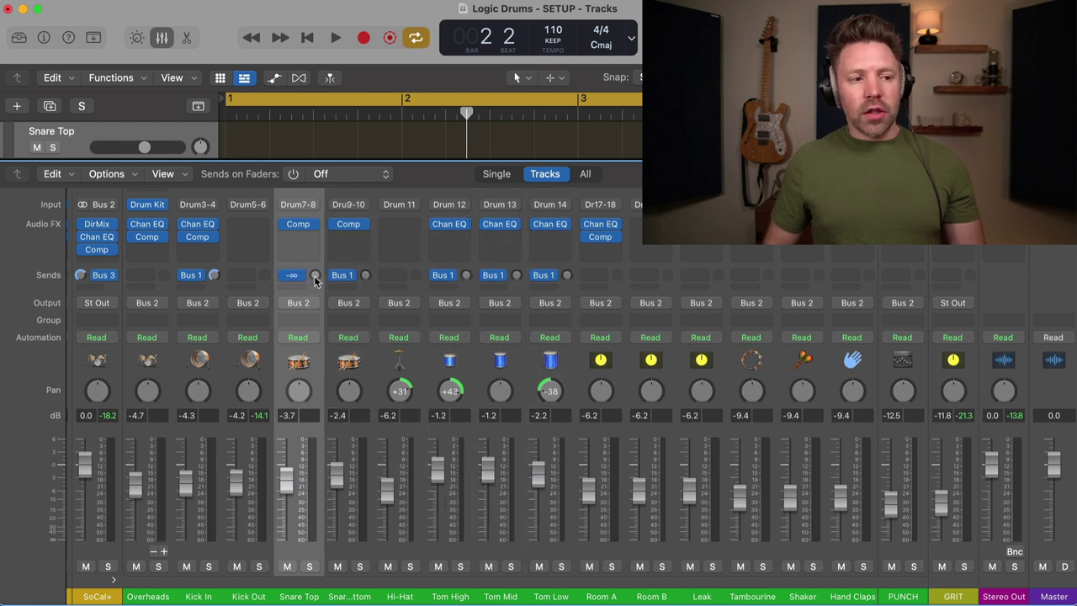
# Set the Bus 1 sends on Snare Top and Snare Bottom to Pre Fader and raise their levels, Snare Top's to 0.0 dB.
pyautogui.click(310, 280)
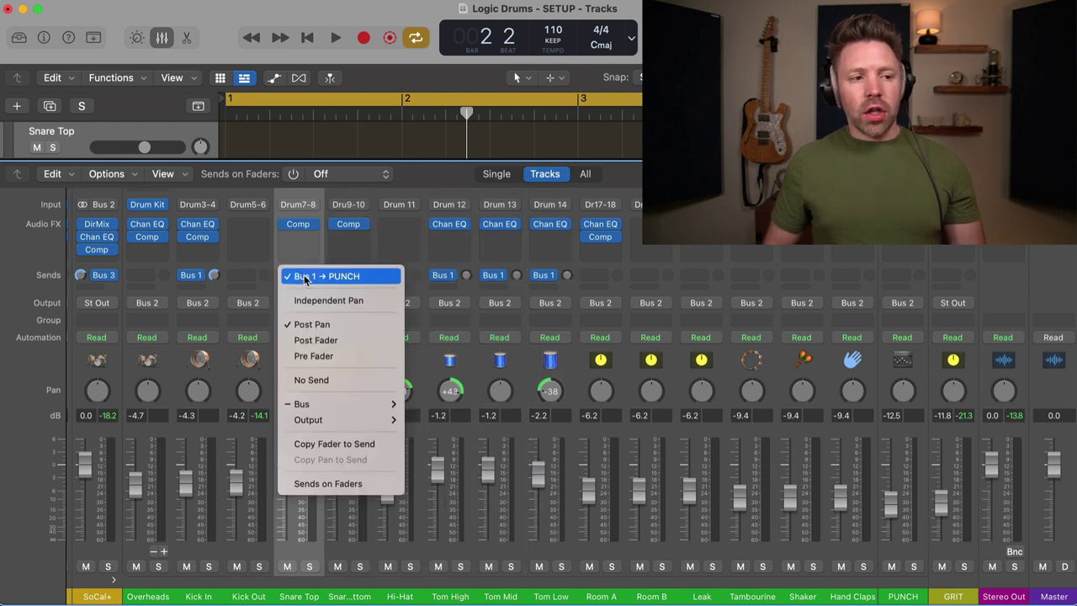
pyautogui.click(315, 357)
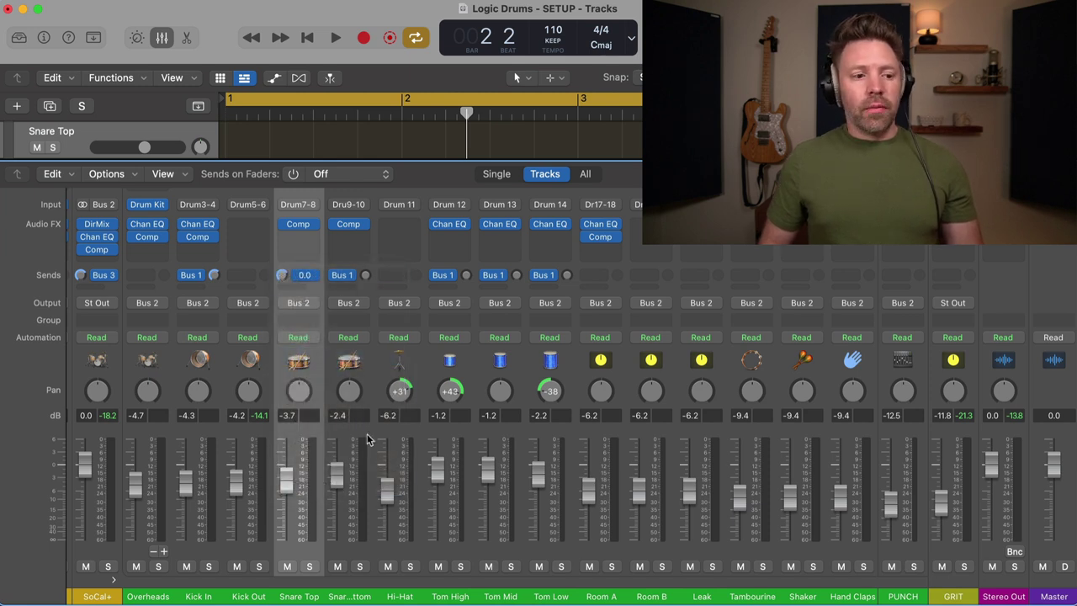
pyautogui.click(340, 550)
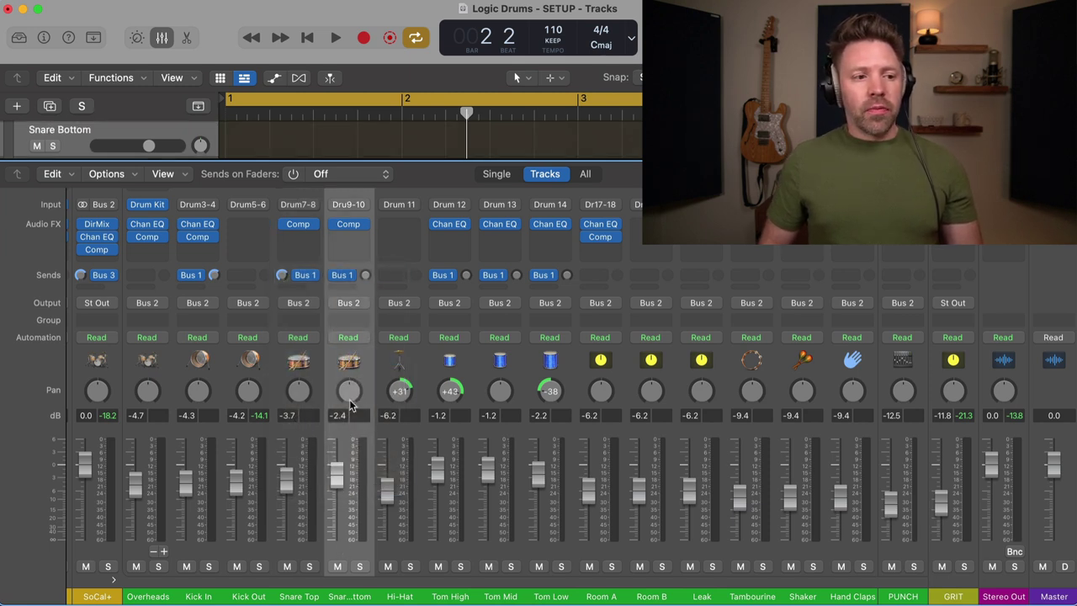
pyautogui.click(351, 280)
pyautogui.click(363, 354)
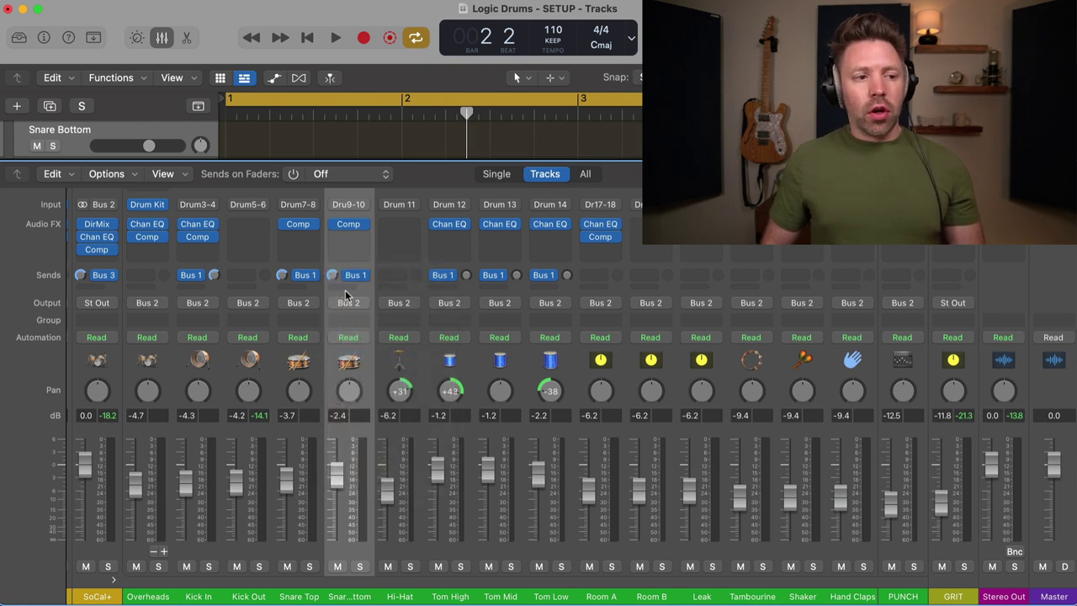
# Set the Bus 1 sends on the Tom High, Tom Mid and Tom Low channels together to Pre Fader and raise their levels.
pyautogui.click(438, 545)
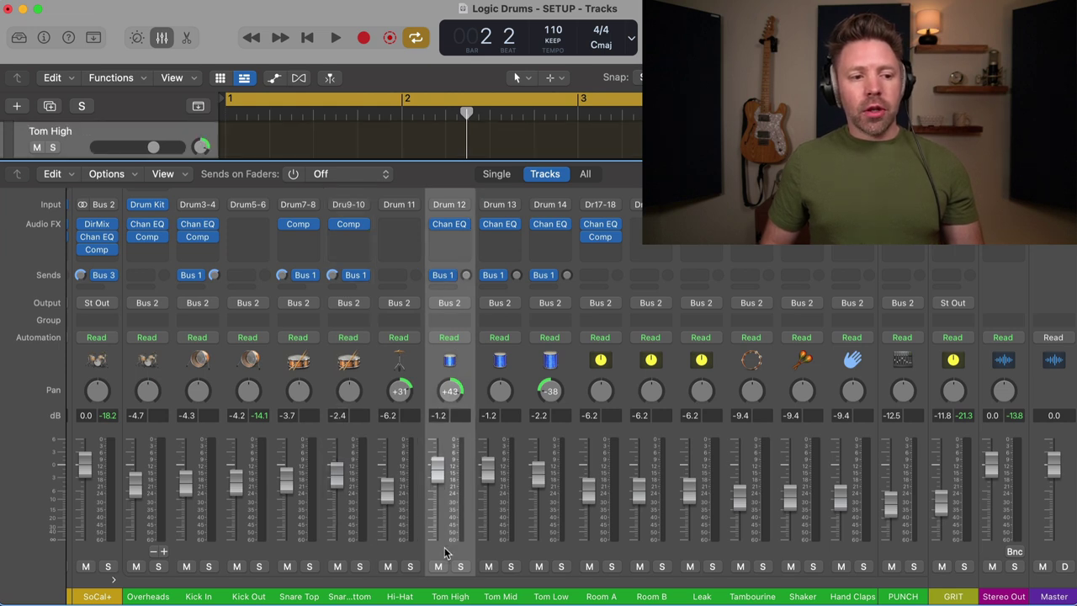
pyautogui.keyDown('shift'); pyautogui.click(551, 551); pyautogui.keyUp('shift')
pyautogui.click(454, 280)
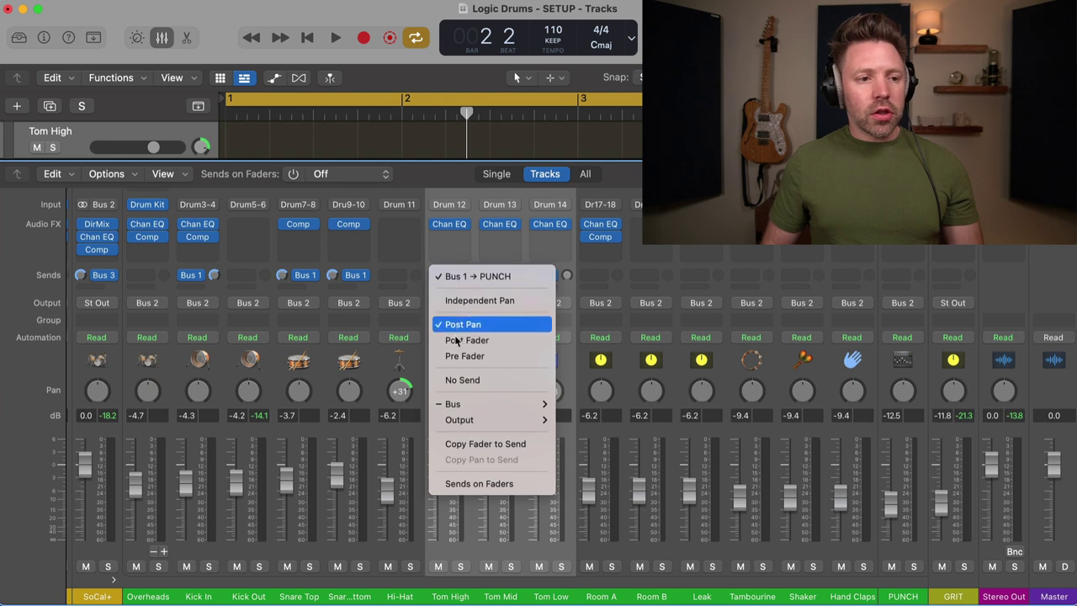
pyautogui.click(468, 354)
pyautogui.moveTo(483, 275); pyautogui.dragTo(483, 278)
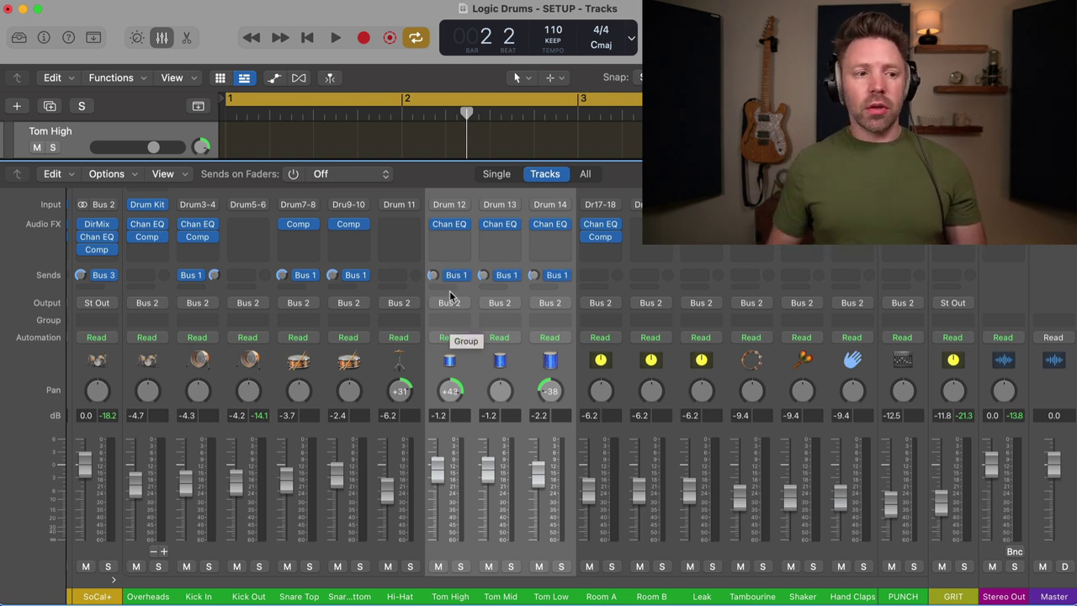
# Play the drum pattern briefly and solo the PUNCH channel.
pyautogui.press('space')
pyautogui.press('space')
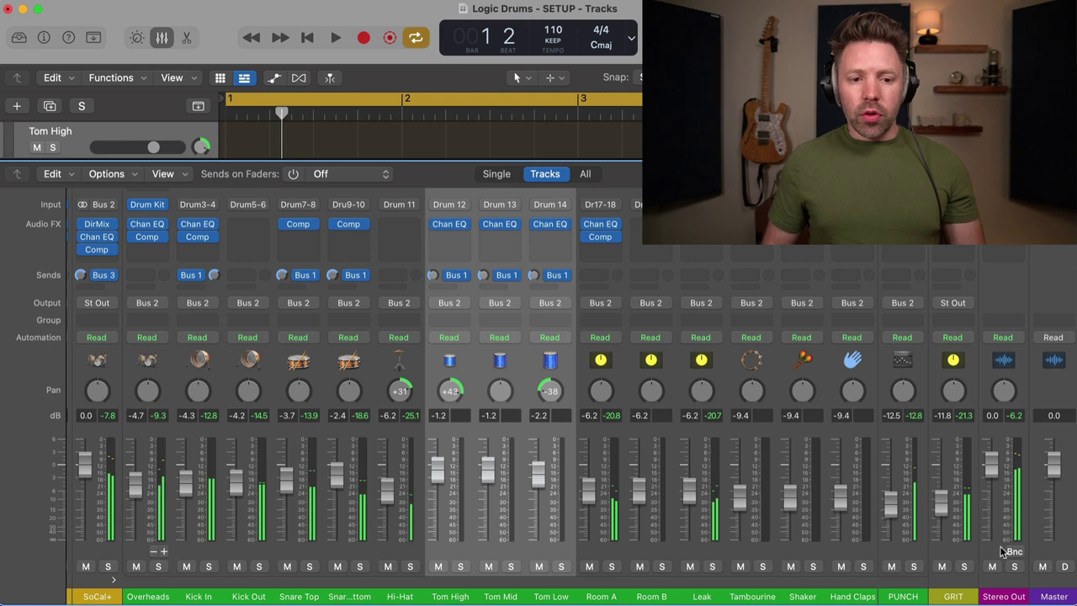
pyautogui.click(914, 566)
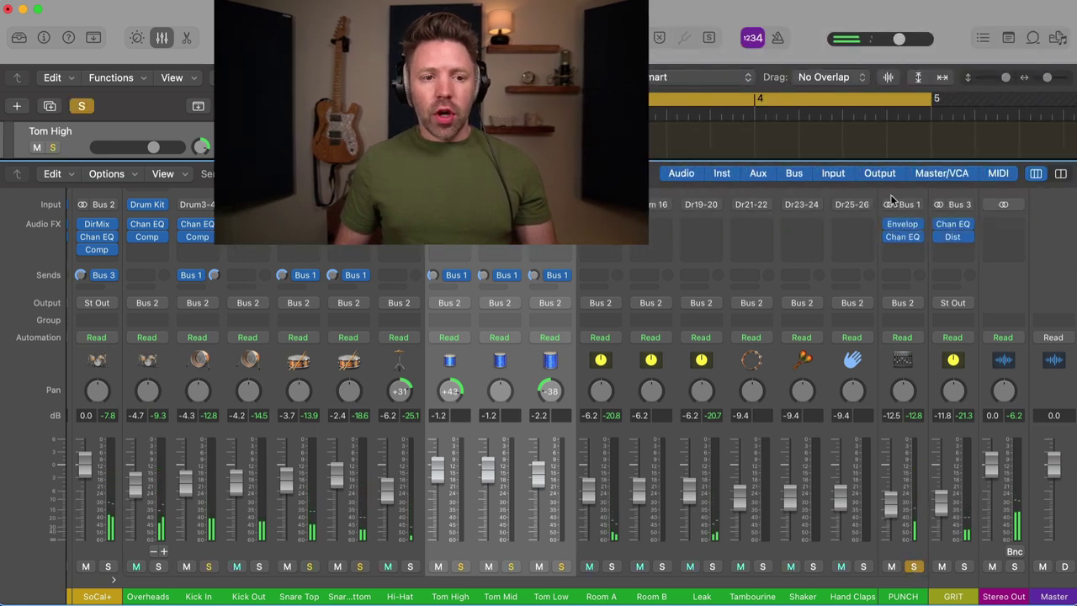
# Remove the Enveloper and Channel EQ plug-ins from the PUNCH channel.
pyautogui.click(916, 227)
pyautogui.click(915, 233)
pyautogui.click(918, 239)
pyautogui.click(929, 261)
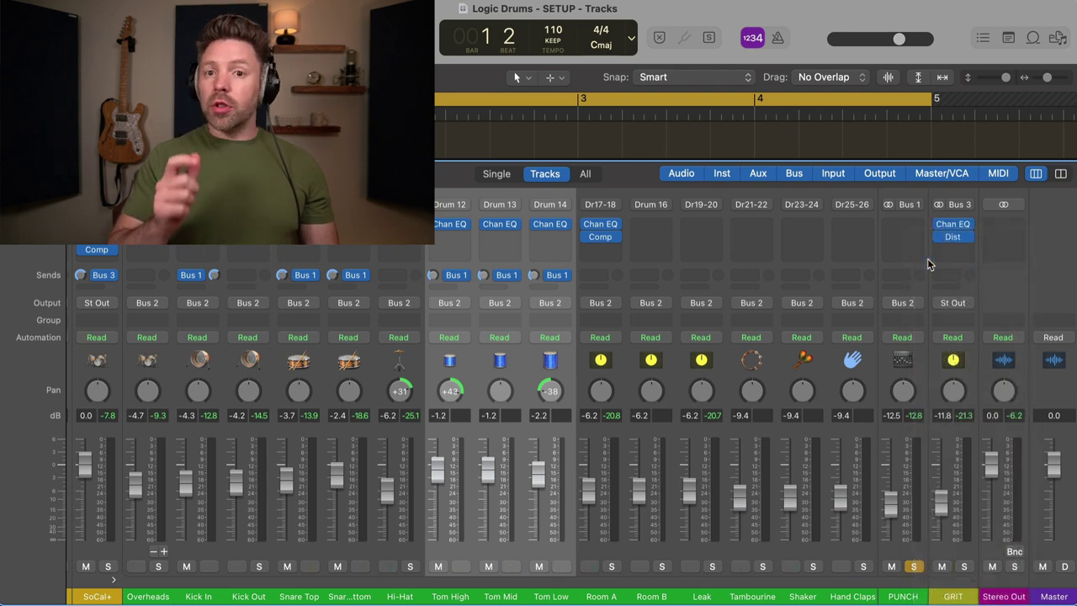
# Raise the PUNCH channel's fader to -0.1 dB during playback, then stop playback.
pyautogui.press('space')
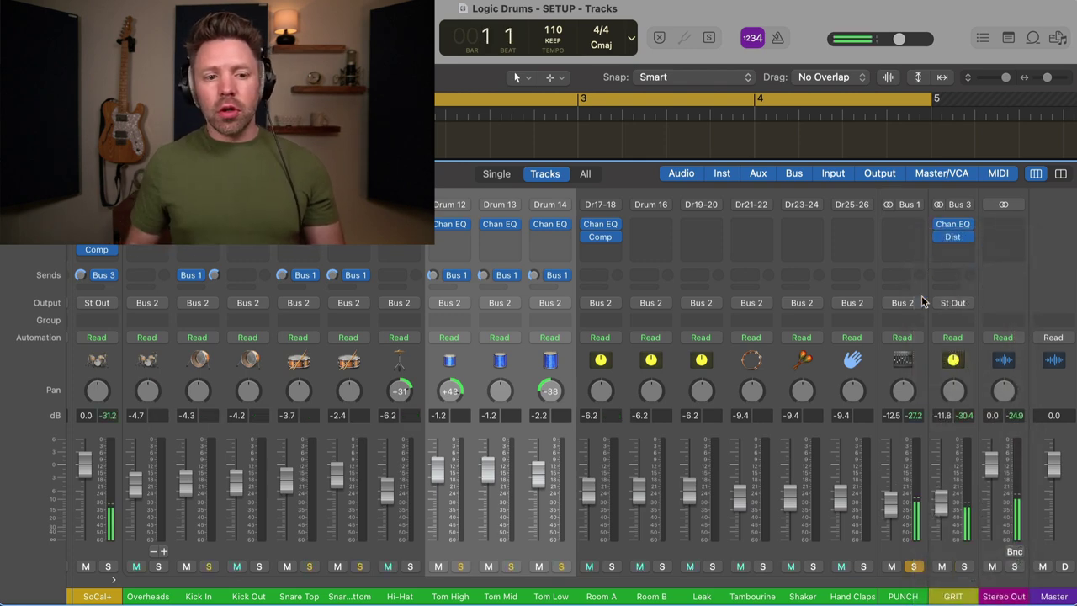
pyautogui.moveTo(890, 458)
pyautogui.mouseDown()
pyautogui.moveTo(890, 416)
pyautogui.moveTo(889, 459)
pyautogui.mouseUp()
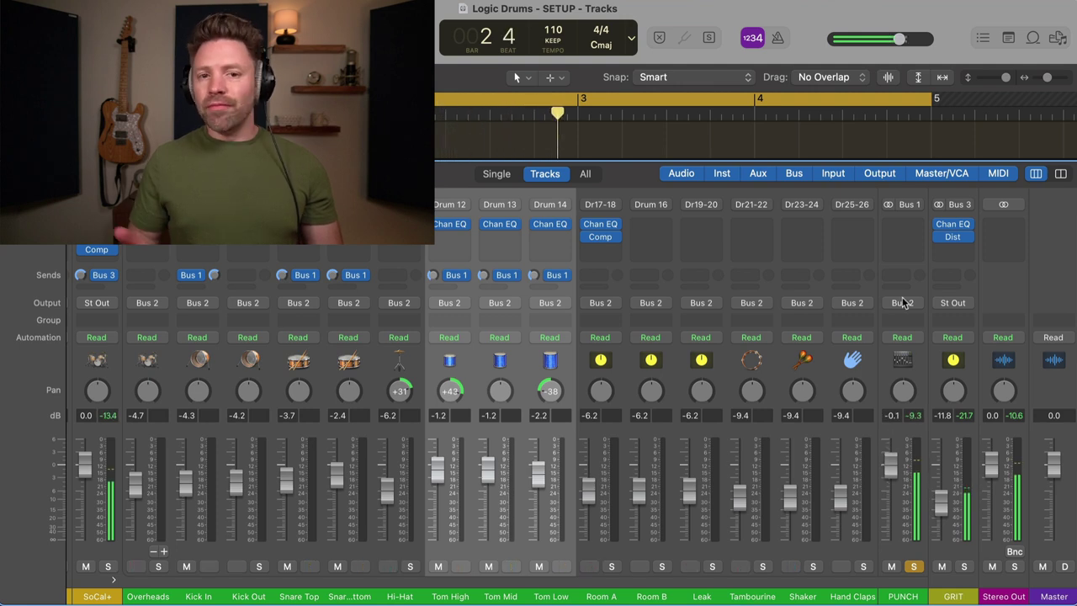
pyautogui.press('space')
# Turn off the cycle range and listen to the soloed PUNCH channel from the second half of bar 4.
pyautogui.click(858, 99)
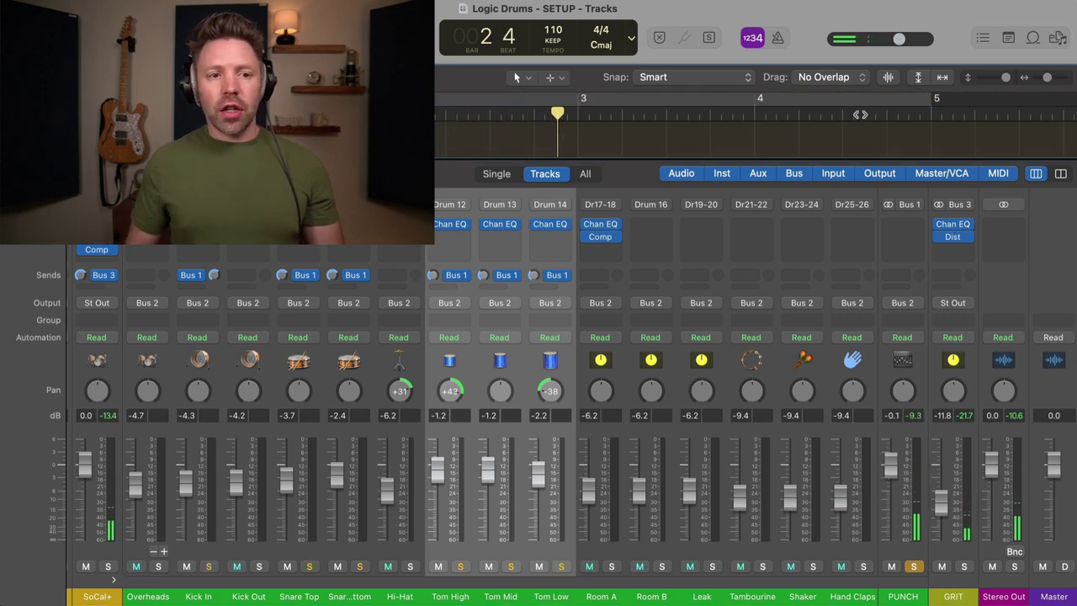
pyautogui.click(861, 122)
pyautogui.press('space')
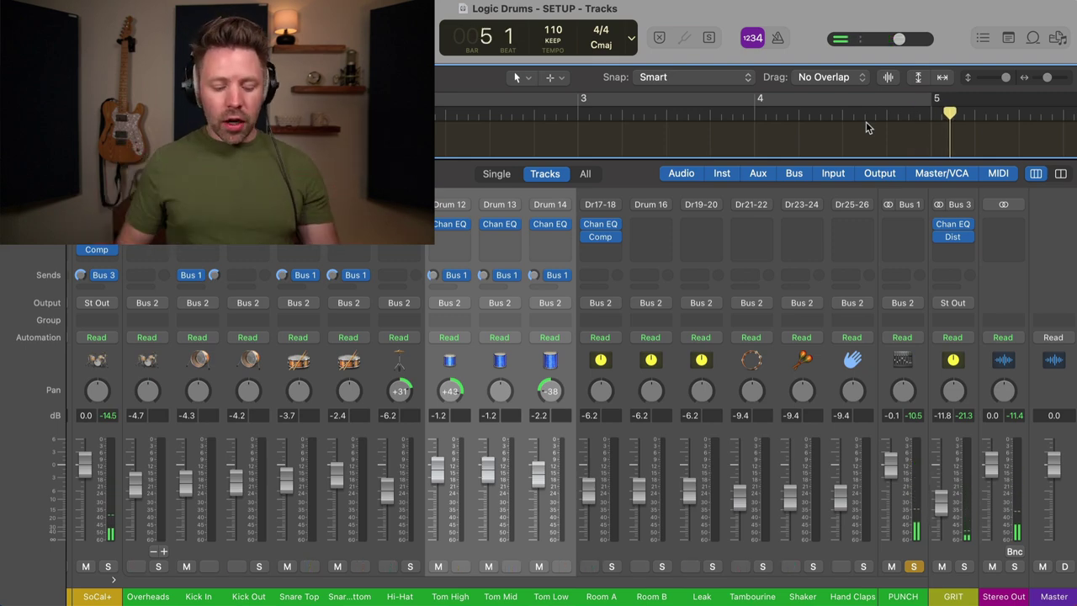
# Insert a Compressor on the PUNCH channel and place its window so that its controls are clear of the meters.
pyautogui.click(902, 224)
pyautogui.moveTo(942, 264)
pyautogui.click(1014, 263)
pyautogui.moveTo(534, 145); pyautogui.dragTo(320, 70)
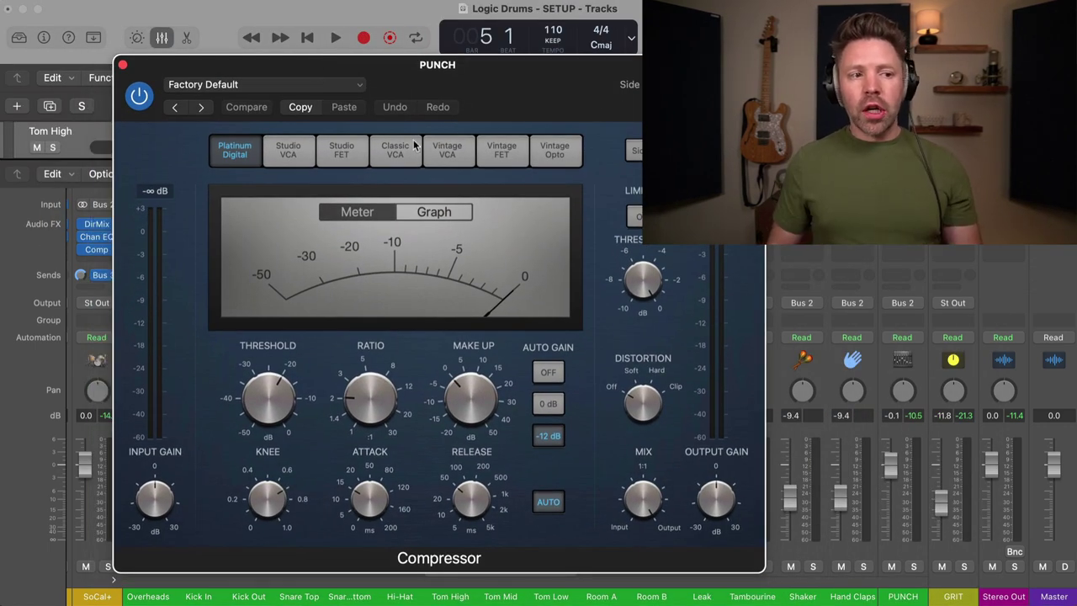
# Try the Studio FET and Classic VCA compressor models and settle on Vintage VCA.
pyautogui.click(351, 155)
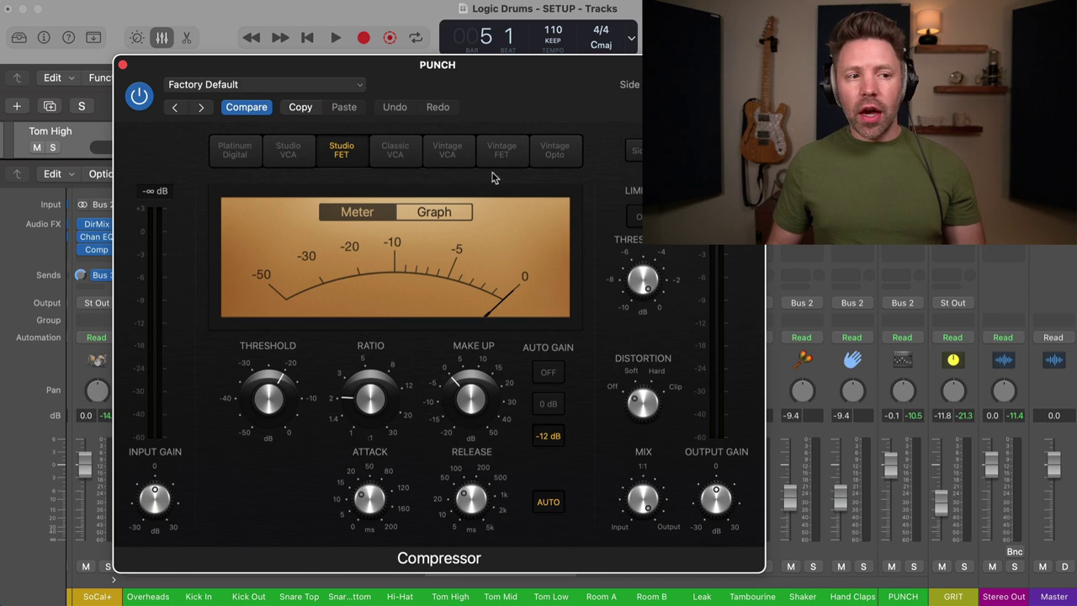
pyautogui.click(452, 160)
pyautogui.click(395, 156)
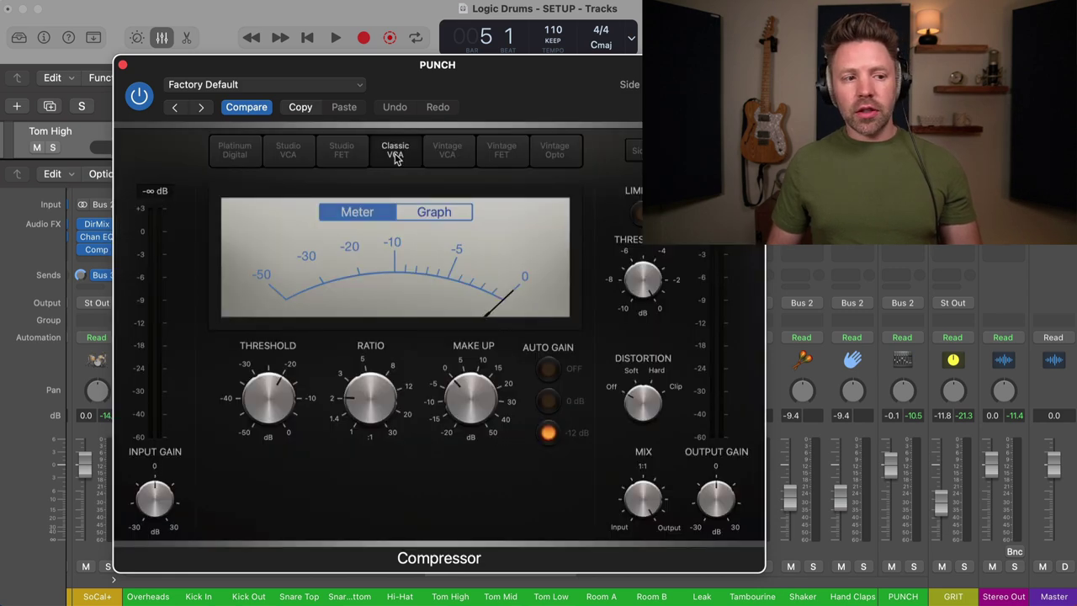
pyautogui.click(444, 155)
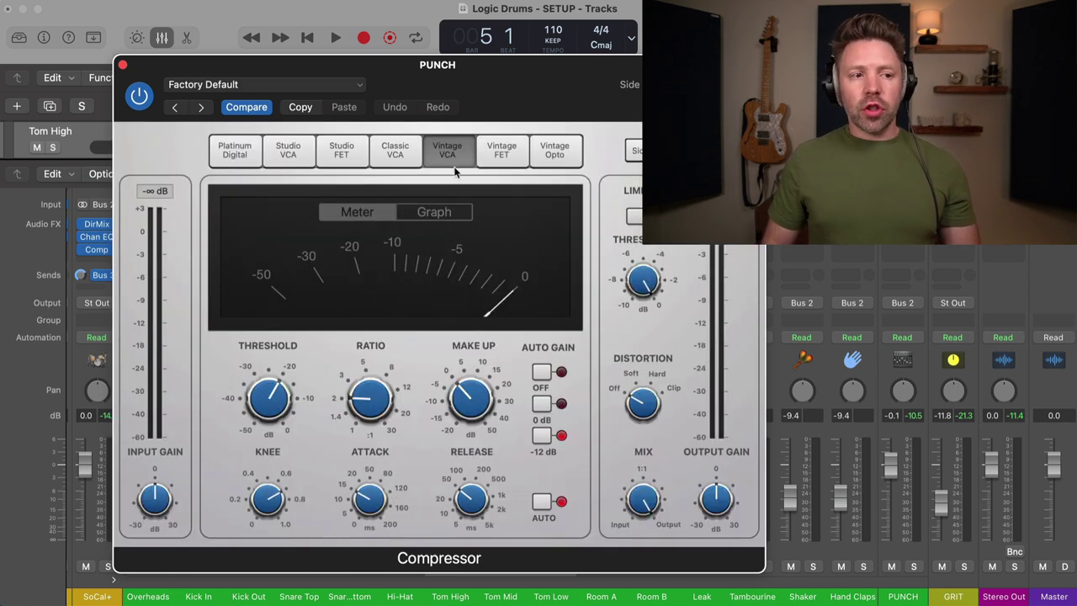
# Raise the compressor's ratio to about 10:1, lengthen the attack slightly, and turn off auto release and auto gain.
pyautogui.moveTo(401, 489)
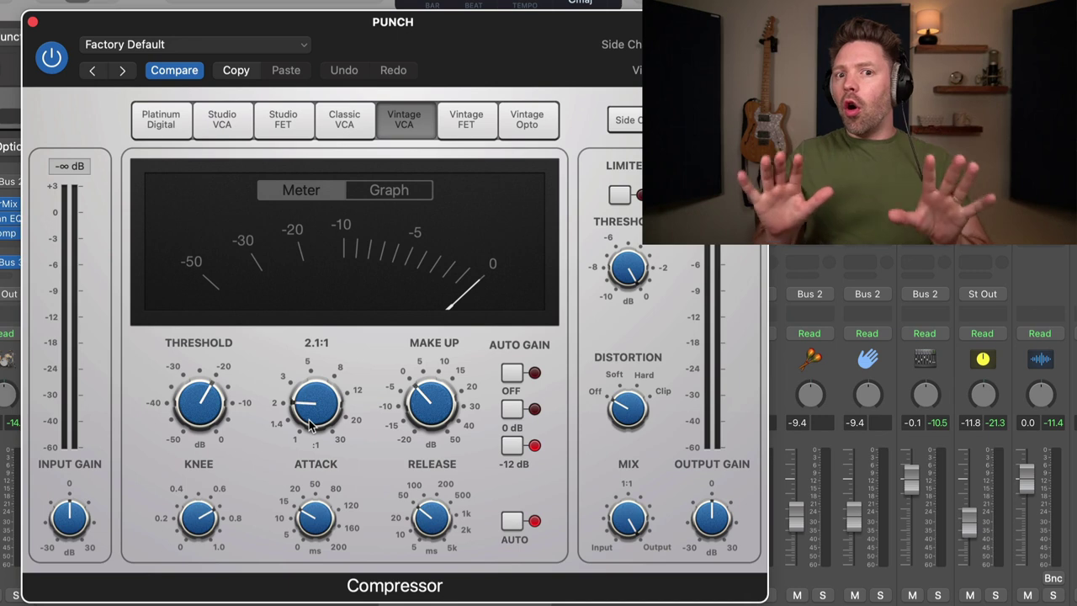
pyautogui.moveTo(315, 405); pyautogui.dragTo(341, 308)
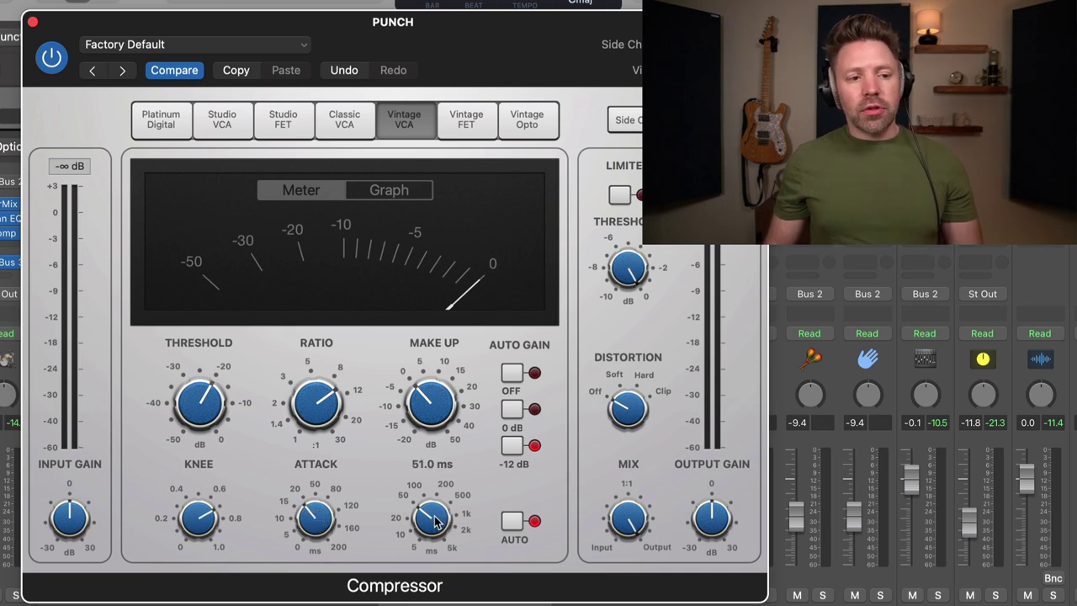
pyautogui.click(513, 523)
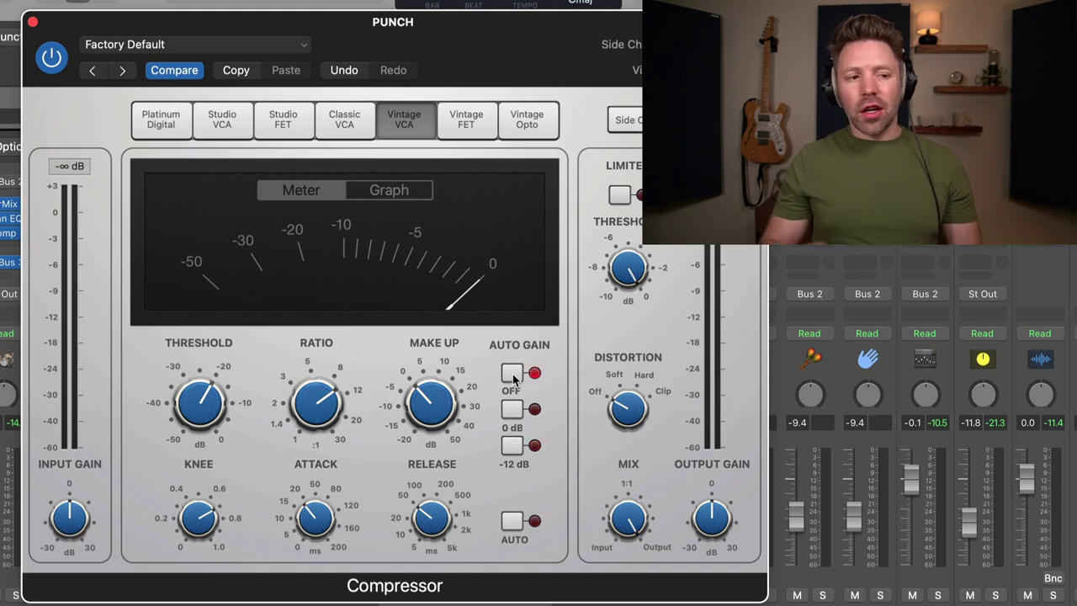
# Solo the PUNCH channel, lower the compressor's threshold to about -35 dB during playback and raise the make-up gain to about 4 dB.
pyautogui.moveTo(423, 330)
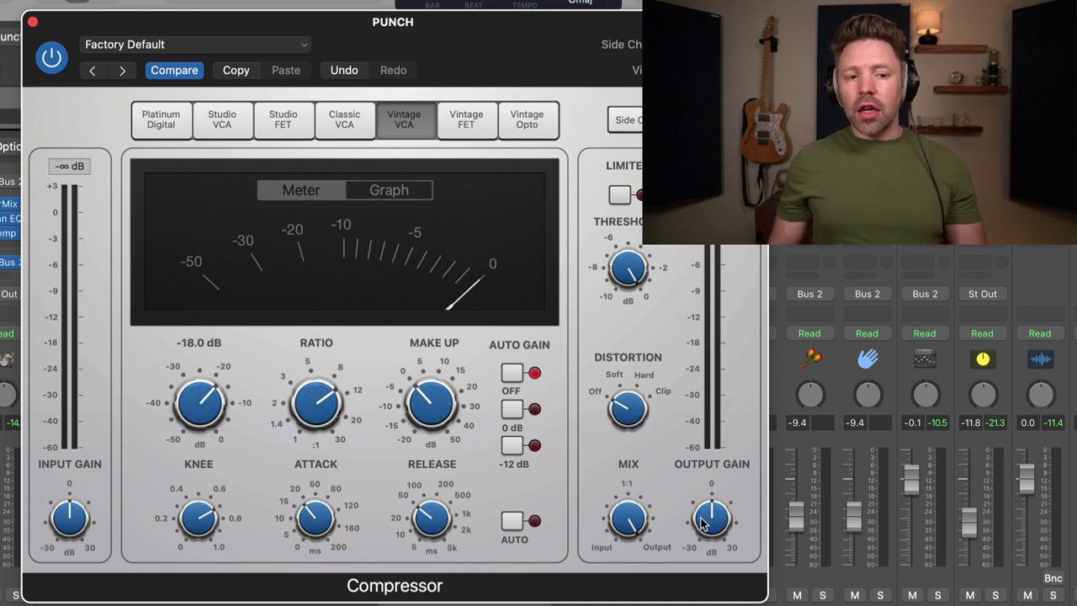
pyautogui.click(939, 594)
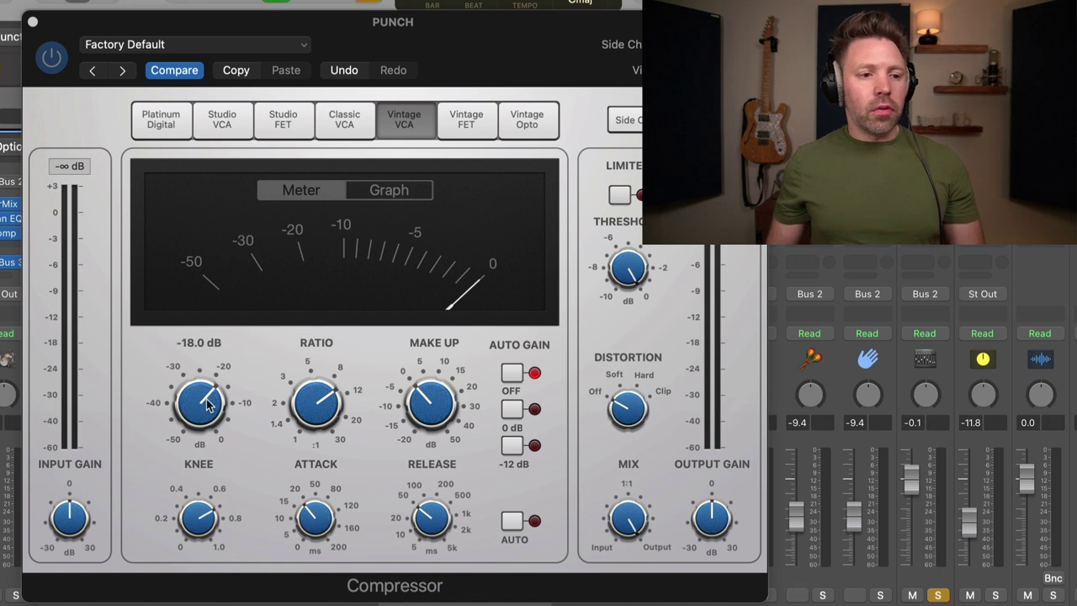
pyautogui.moveTo(207, 404); pyautogui.dragTo(202, 459)
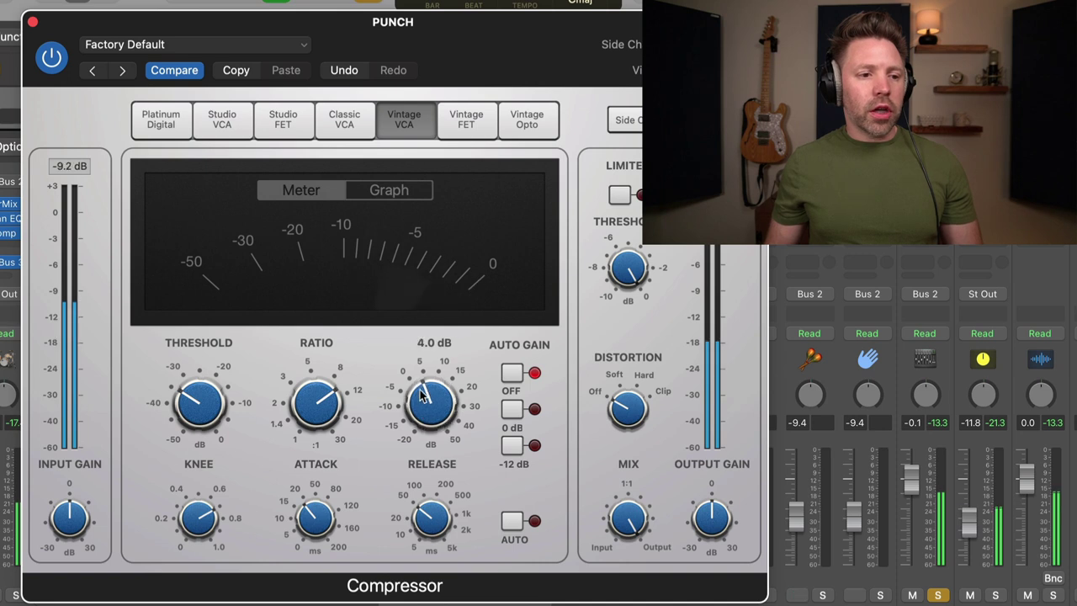